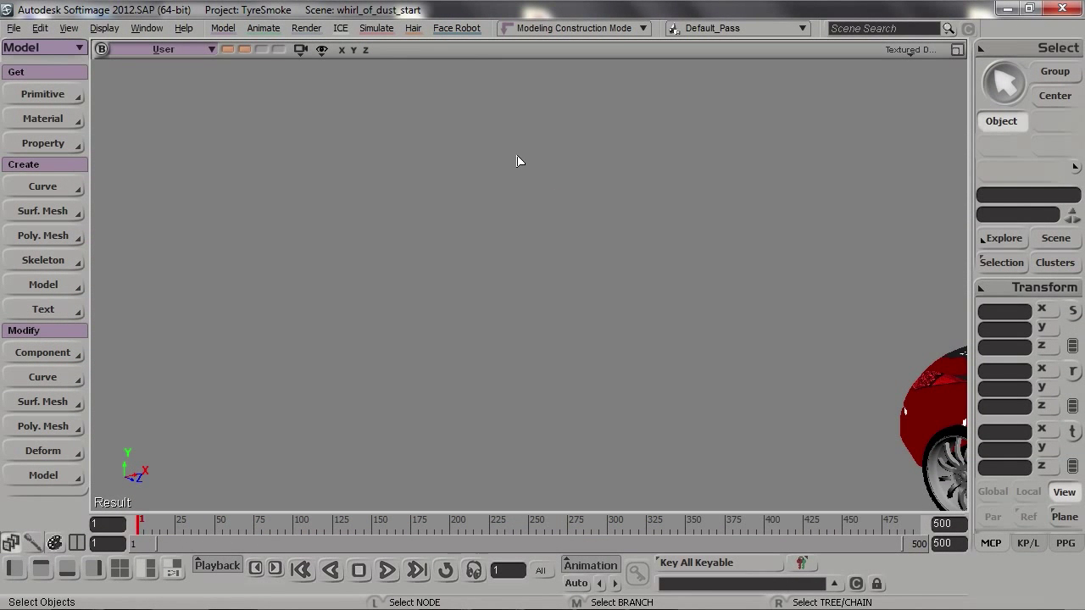
- Assign an ICE Particle Volume material to the pointcloud, closing the scene explorer and the material properties
key(8)
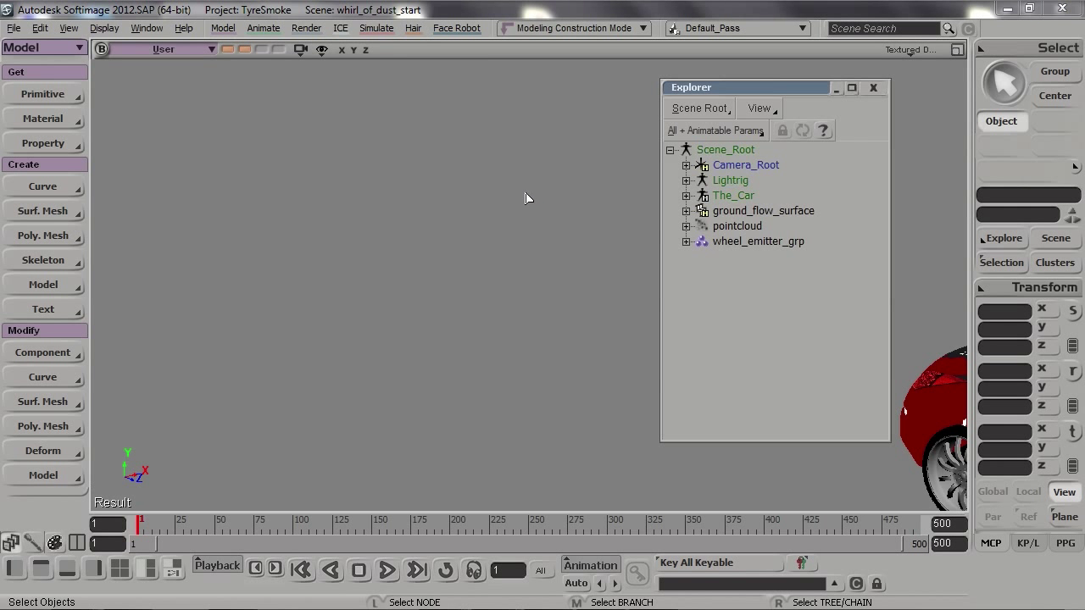
click(746, 226)
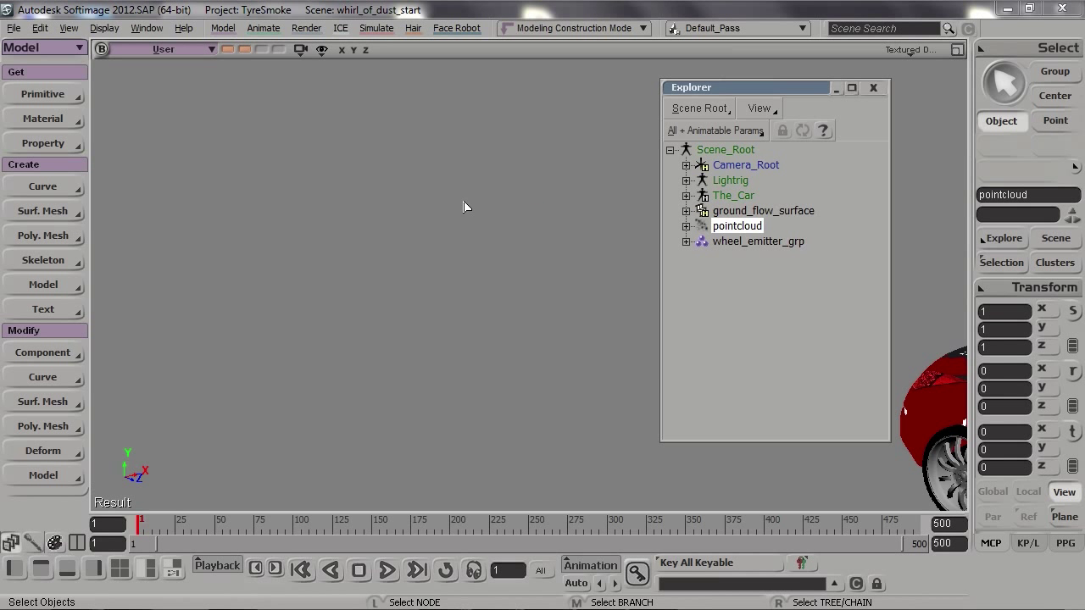
click(67, 119)
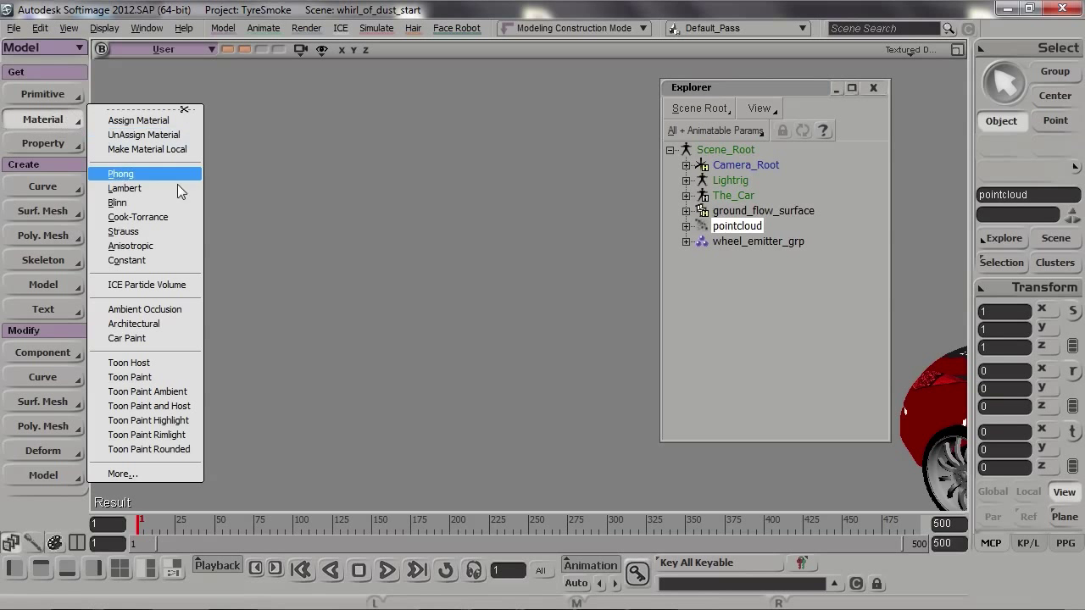
click(188, 286)
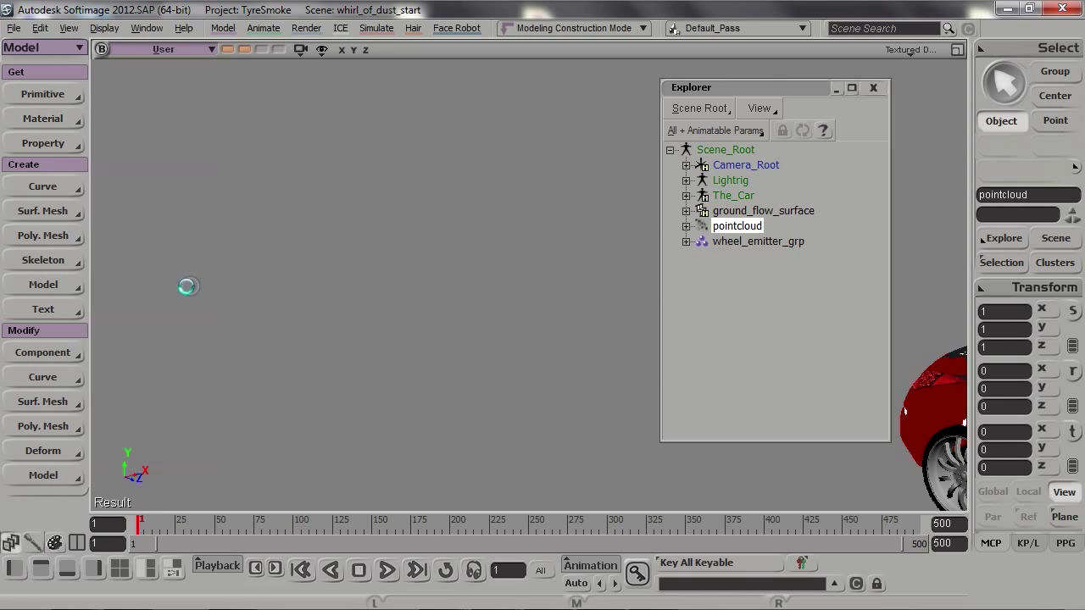
drag(187, 105, 221, 65)
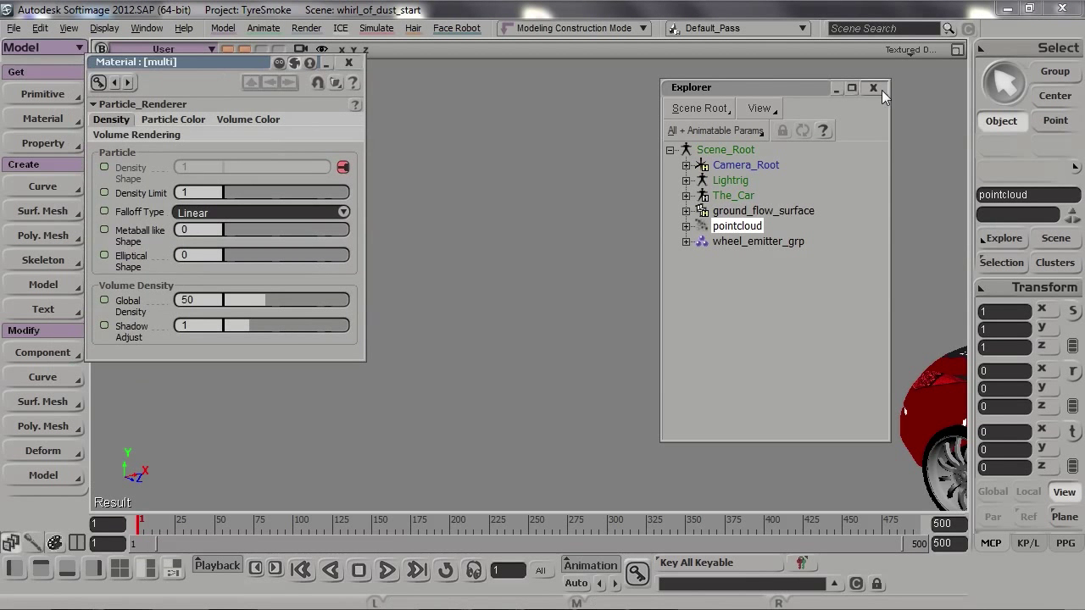
click(873, 87)
click(348, 63)
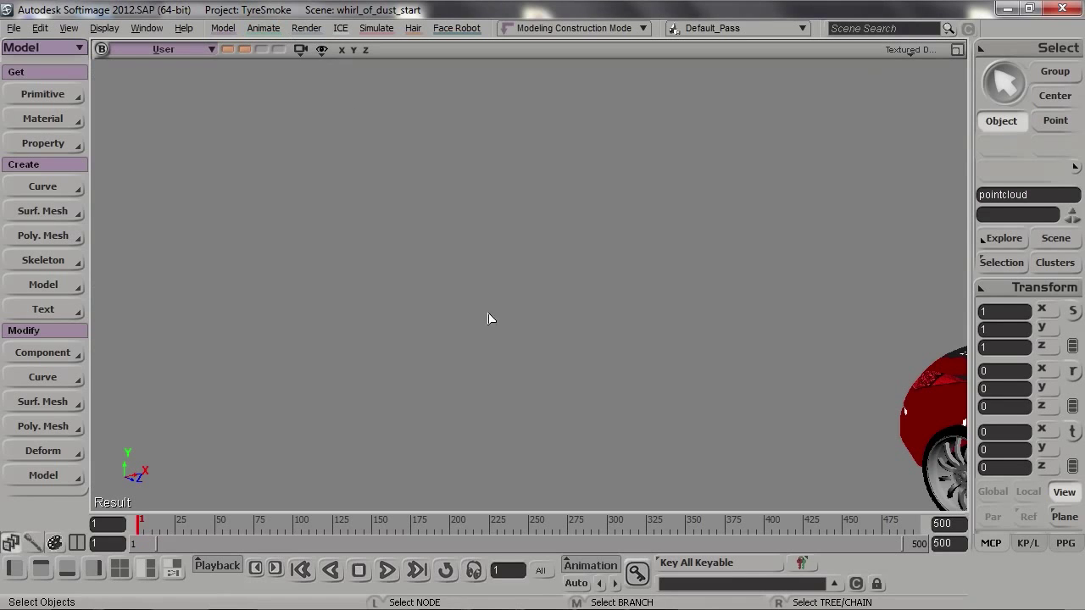
- Play the simulation to frame 43 and open the pointcloud's render tree, spacing the Particle_Shaper away from the Particle_Renderer
click(386, 571)
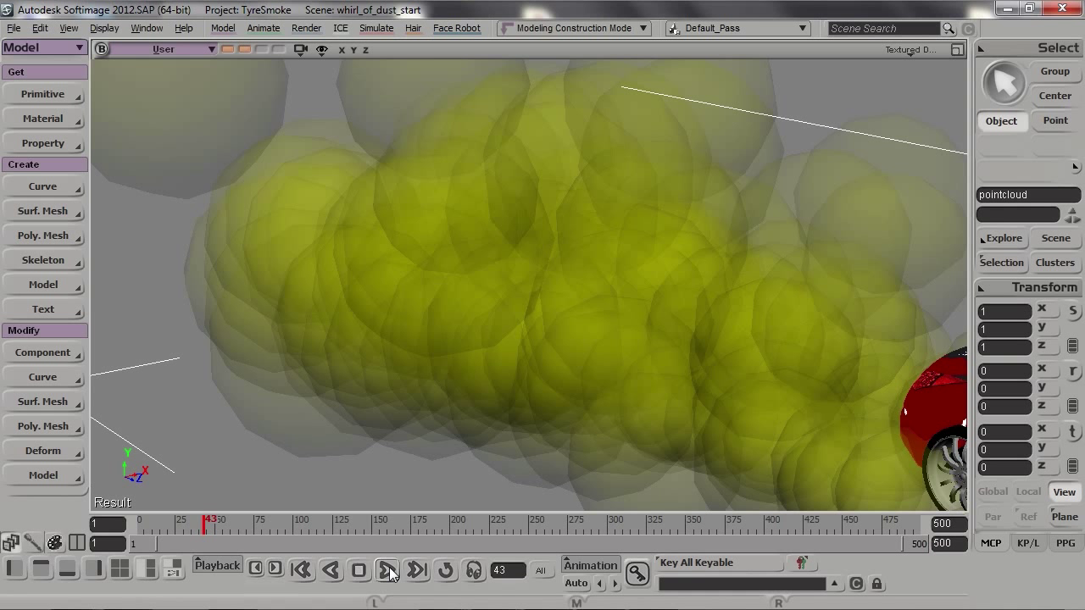
key(7)
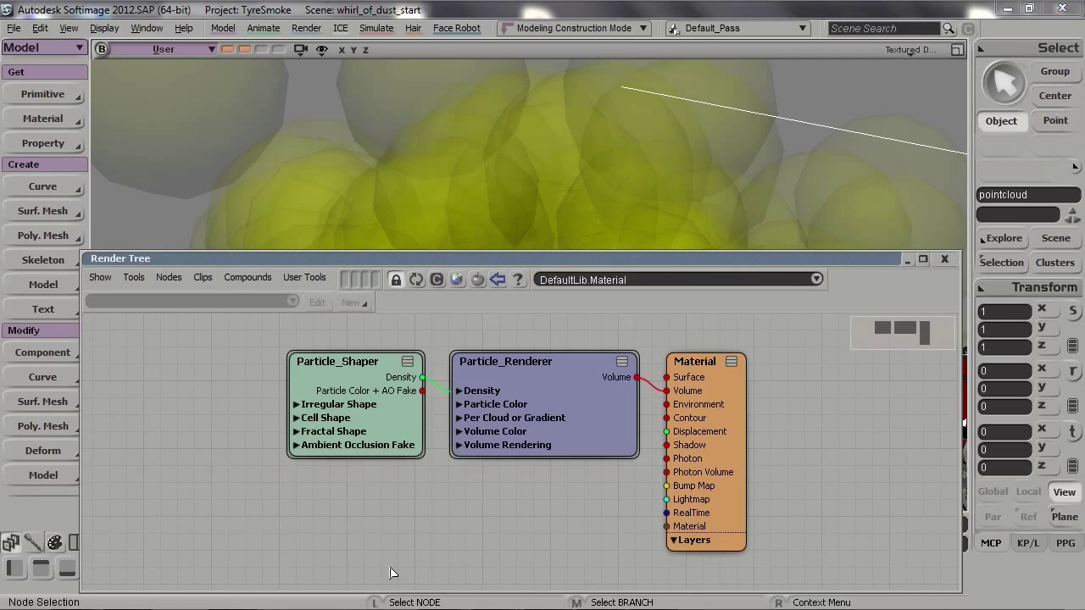
drag(410, 383, 350, 369)
drag(611, 257, 578, 205)
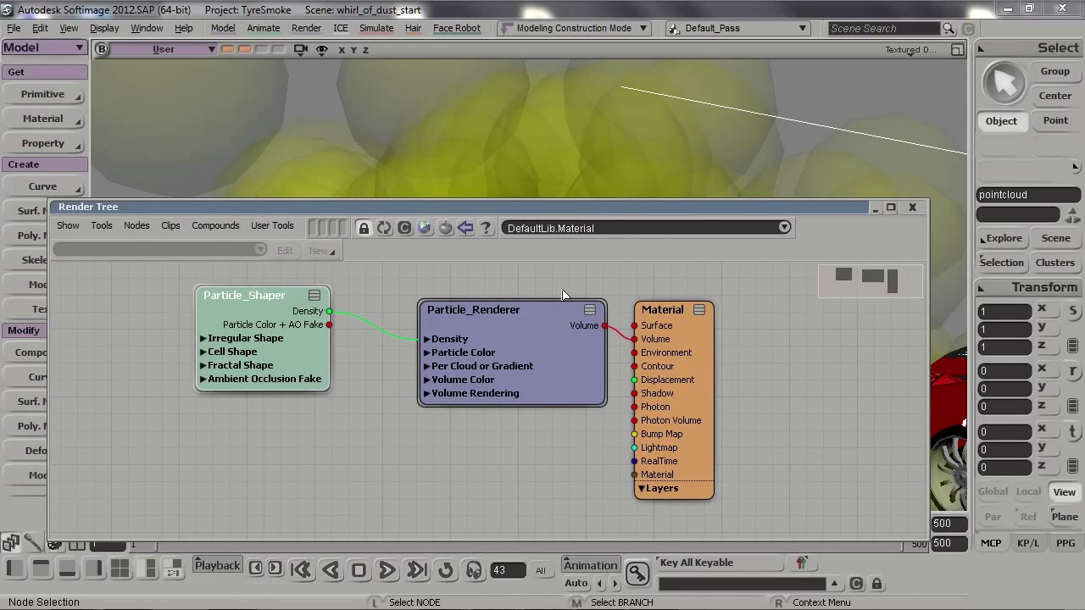
- Find the Particle Gradient shader by searching "part" and add it to the render tree below the Particle_Shaper node
click(426, 228)
drag(416, 139, 354, 62)
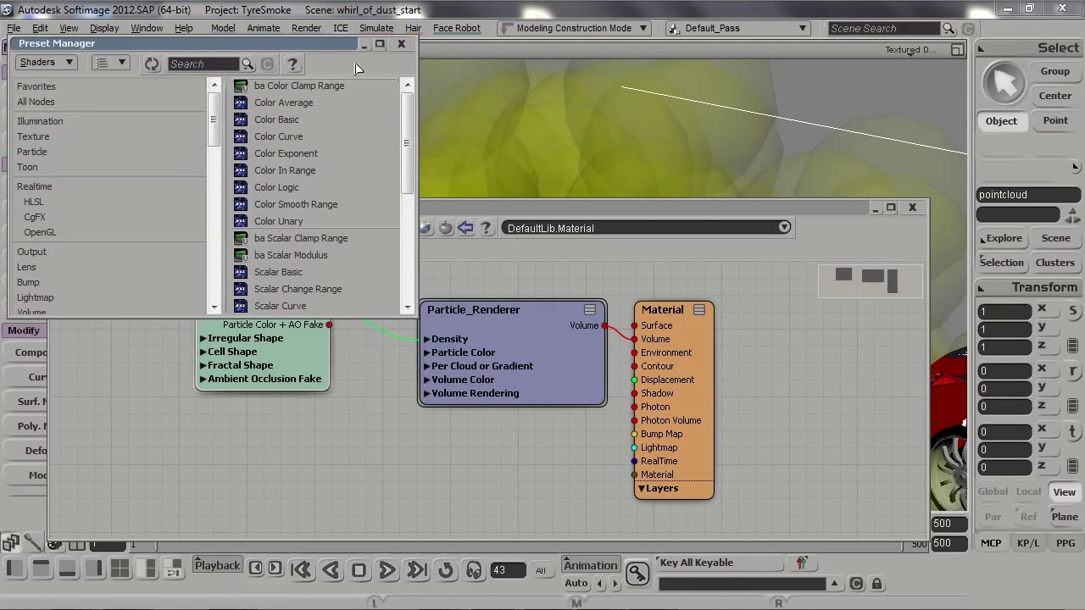
middle_drag(559, 434, 584, 466)
click(219, 75)
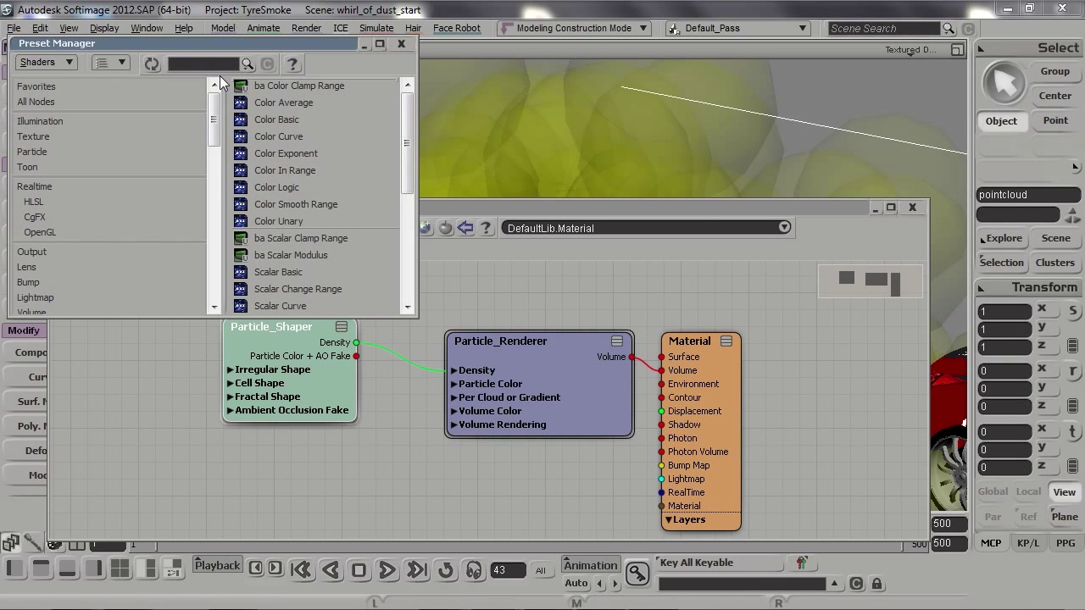
text(part)
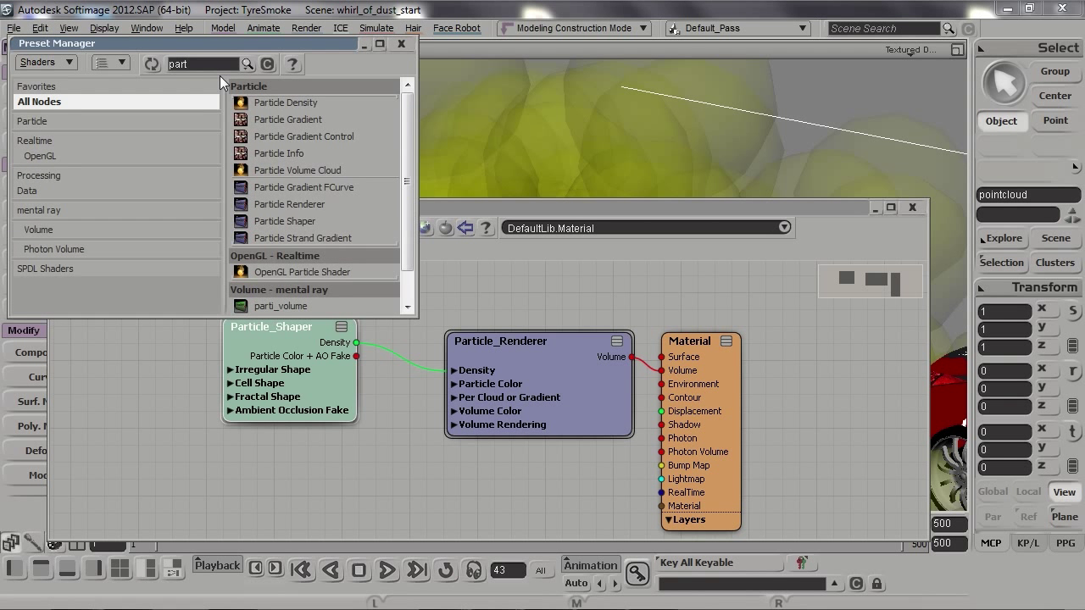
mouse_move(298, 415)
mouse_down()
mouse_move(321, 506)
mouse_move(314, 401)
mouse_up()
drag(288, 119, 301, 441)
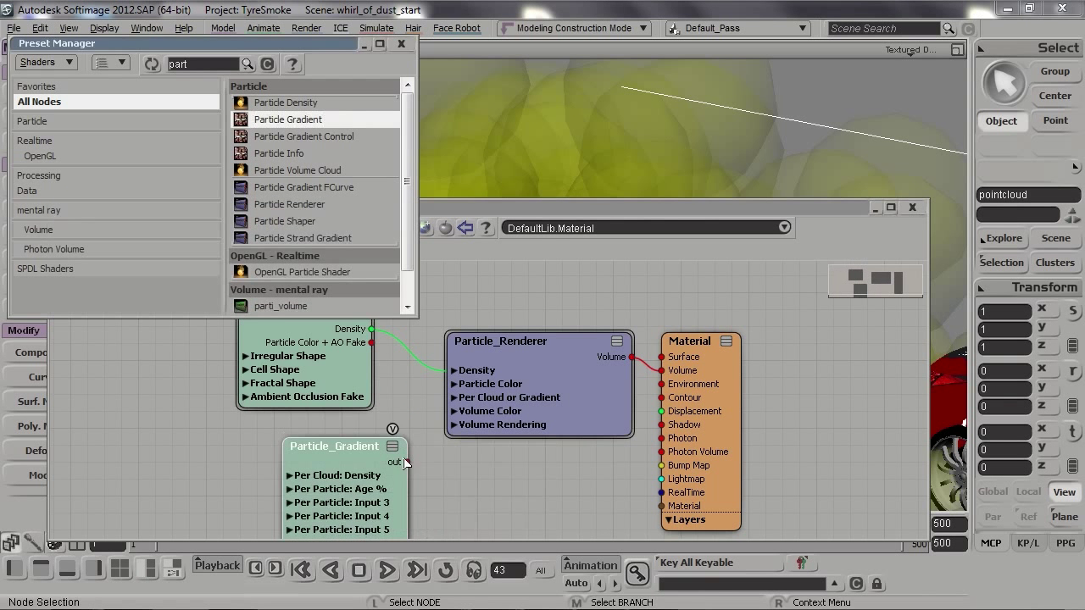
- Connect the Particle_Gradient output to the Particle_Renderer's Global/Gradient Color and tidy the two source nodes
drag(407, 462, 471, 406)
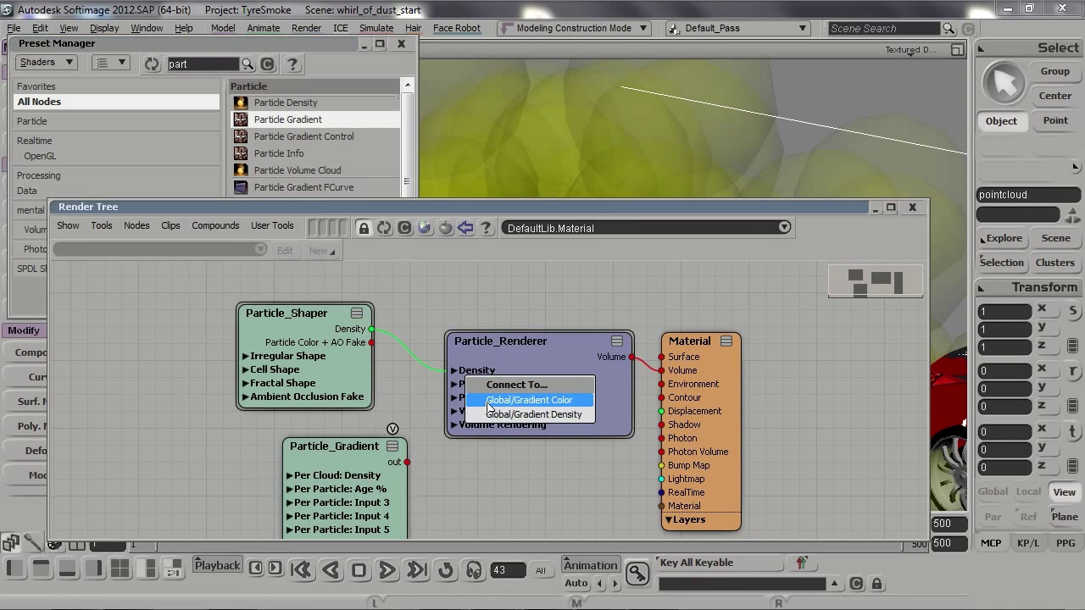
click(563, 405)
drag(288, 313, 268, 285)
drag(356, 447, 310, 410)
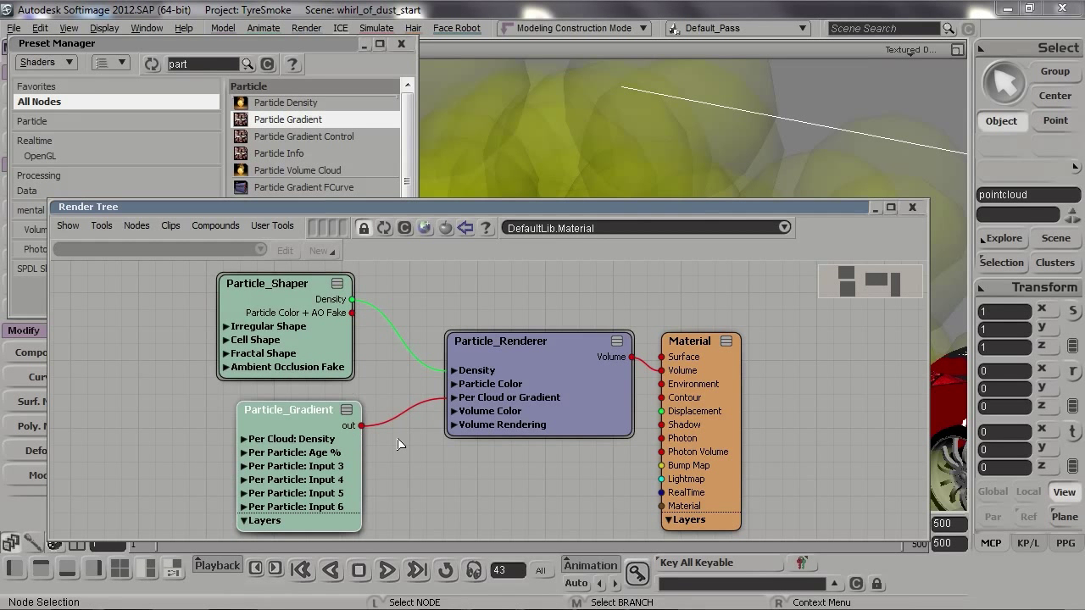
- Open the Particle_Gradient properties and set the Per Cloud: Density gradient to start at 1
double_click(308, 428)
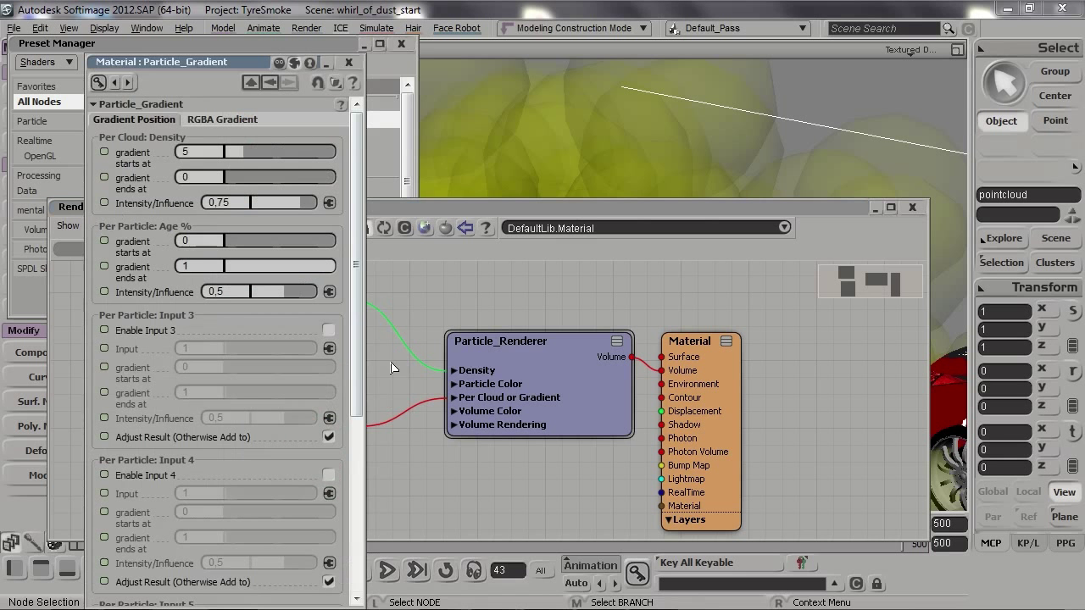
click(401, 43)
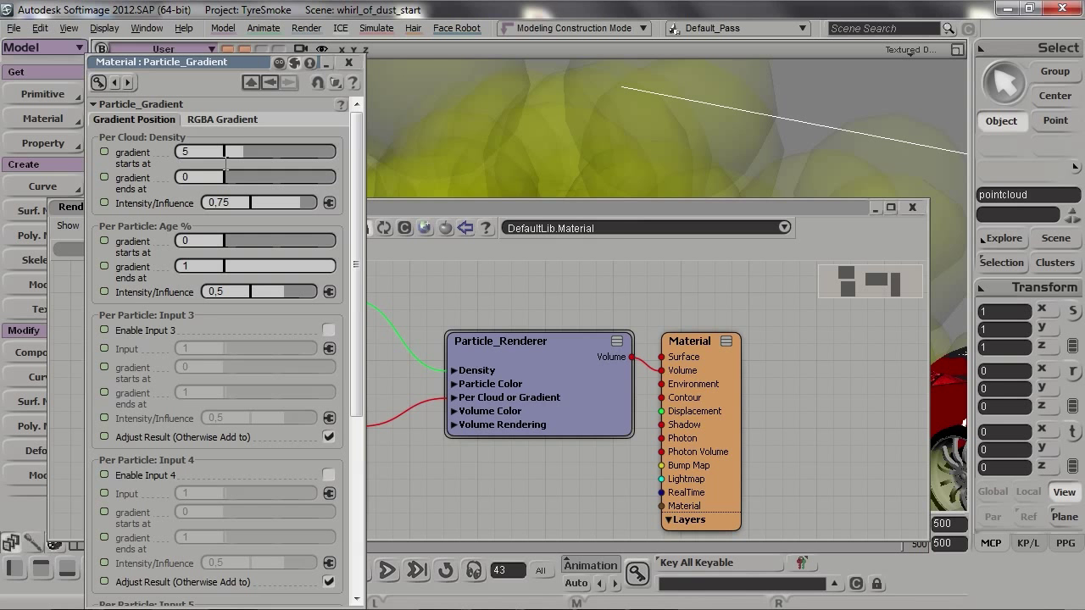
double_click(618, 206)
drag(617, 206, 611, 512)
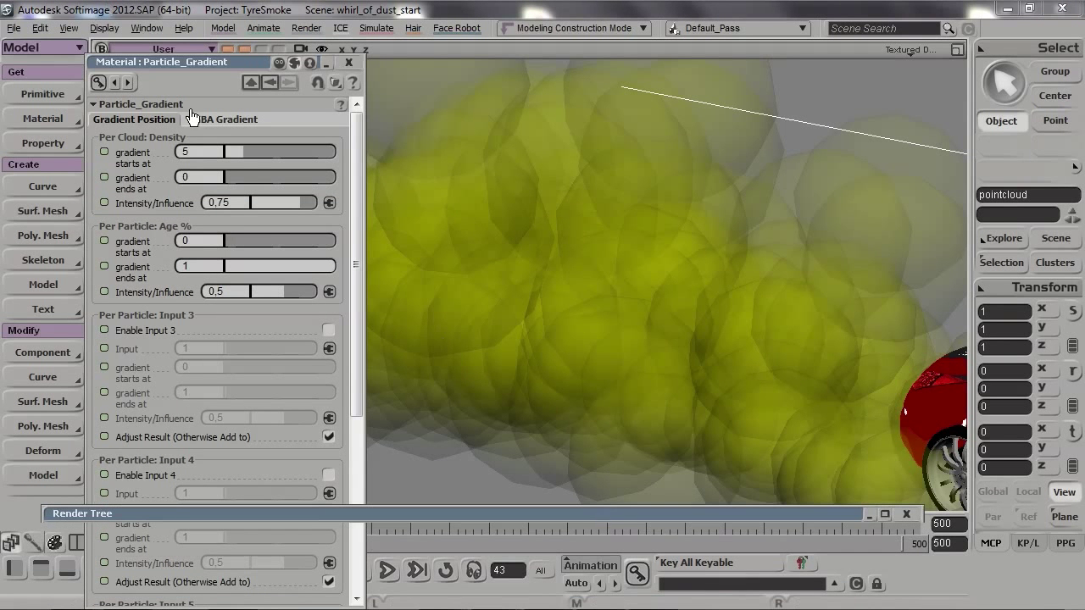
drag(207, 63, 171, 57)
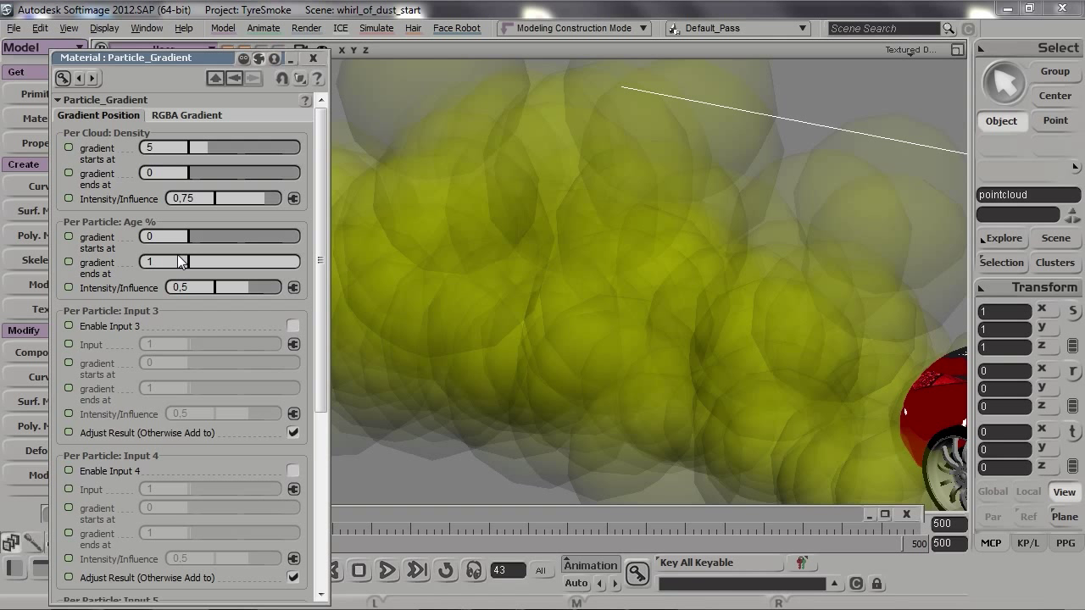
click(168, 149)
text(1)
key(Return)
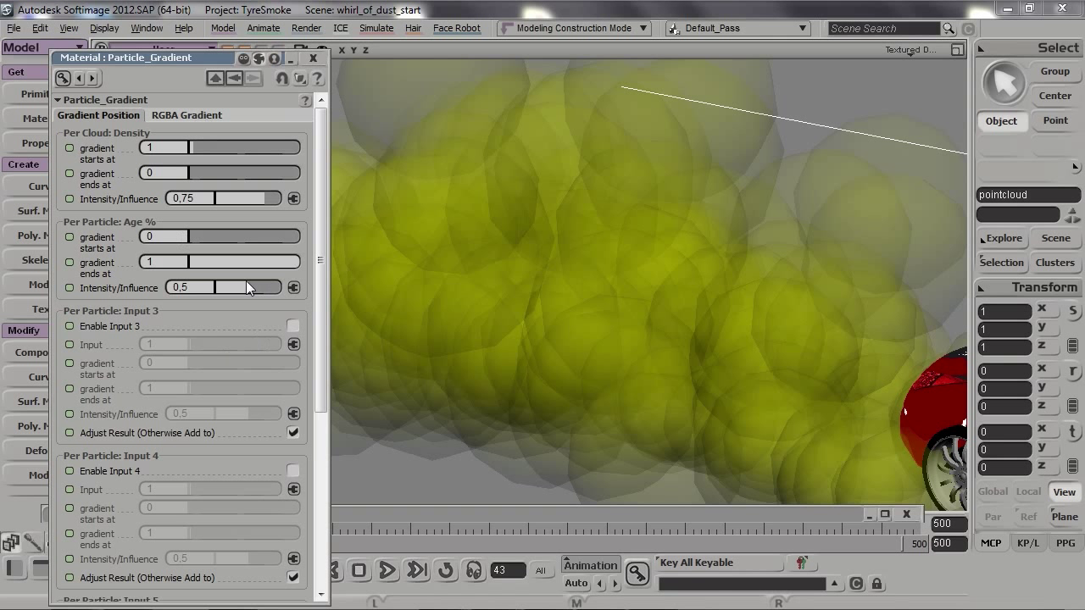
- Show the Particle_Gradient's RGBA gradient and draw a render region over the smoke particles
click(160, 114)
drag(158, 60, 120, 50)
key(q)
mouse_move(899, 70)
mouse_down()
mouse_move(195, 515)
mouse_move(196, 502)
mouse_up()
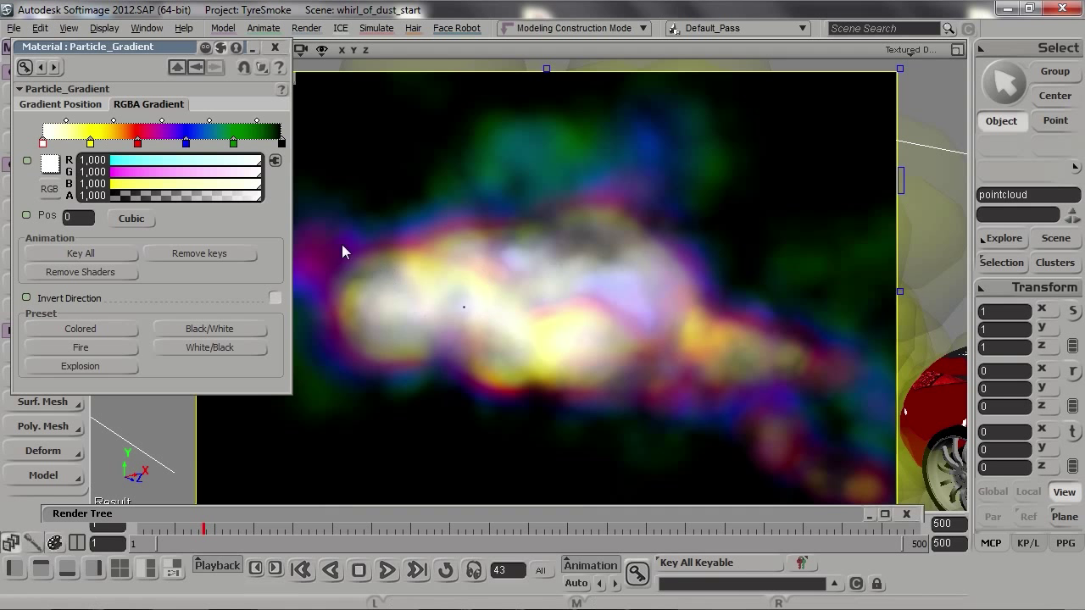
- Try coloring by age alone, with the density influence at 0 and the age influence at 1, and show the RGBA gradient
click(89, 104)
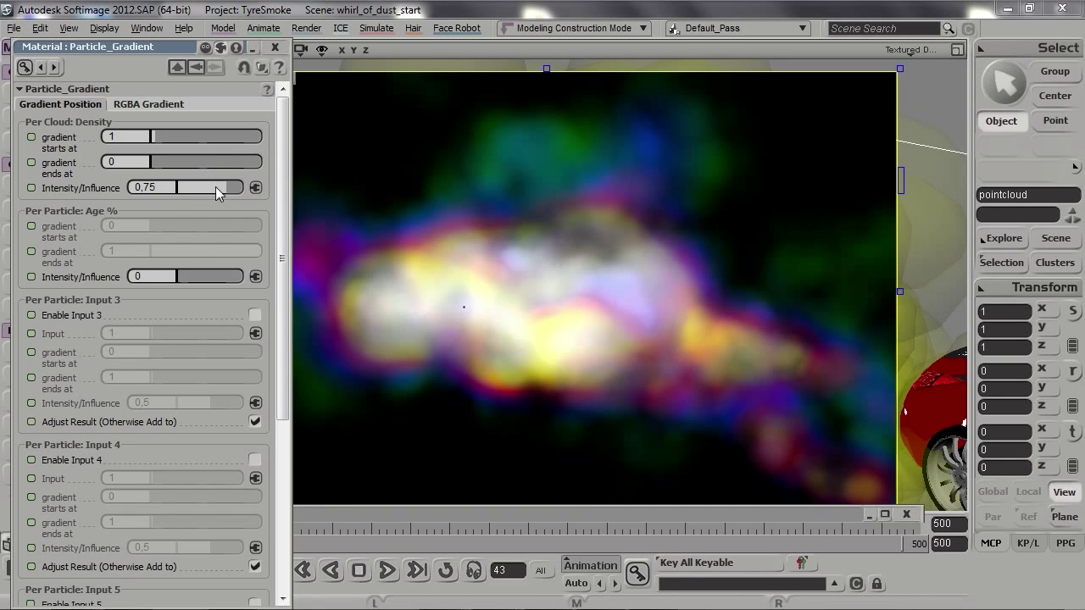
drag(215, 187, 110, 190)
drag(179, 276, 289, 274)
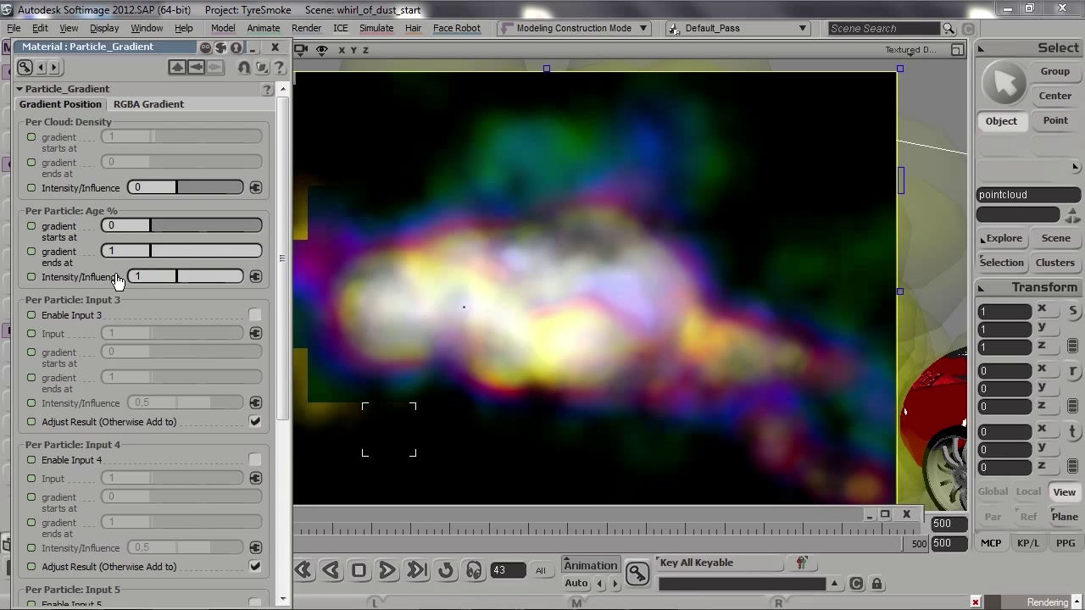
click(158, 103)
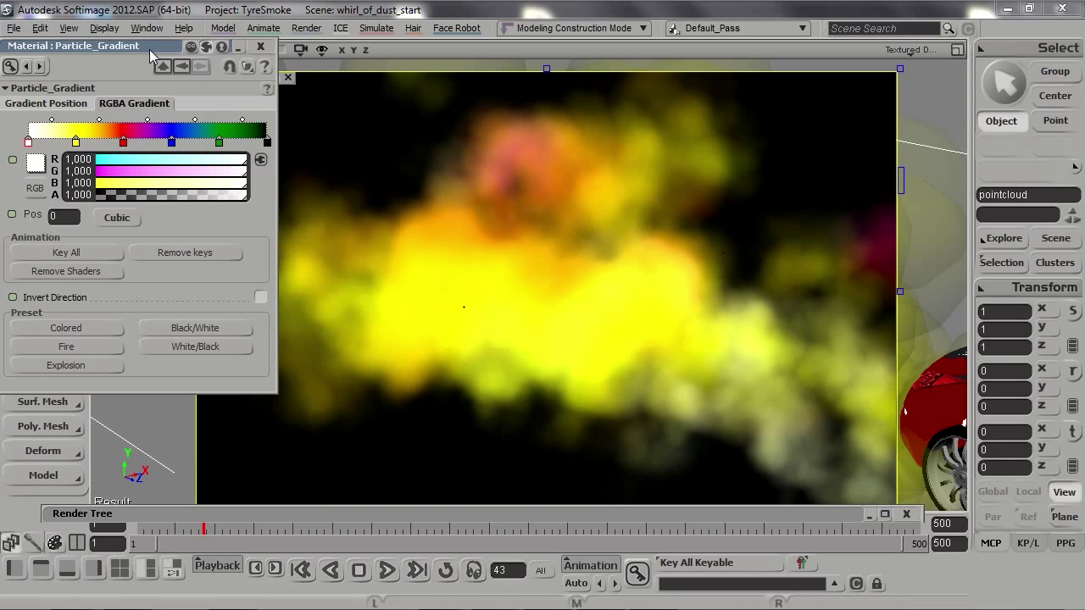
- Set the Per Particle: Age % gradient to end at 0,5
click(53, 104)
click(108, 251)
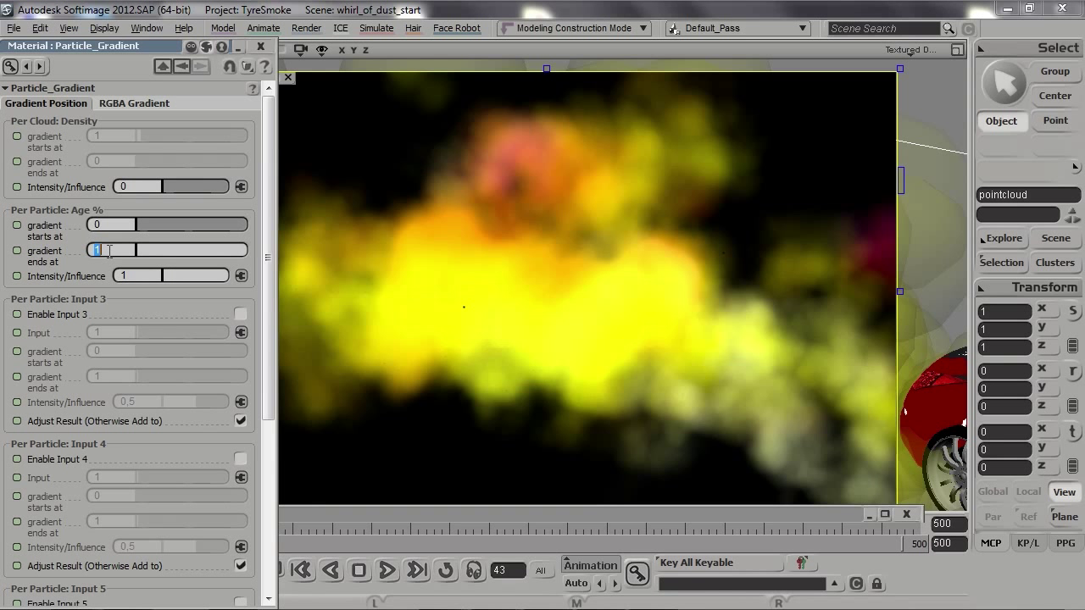
text(0,5)
key(Return)
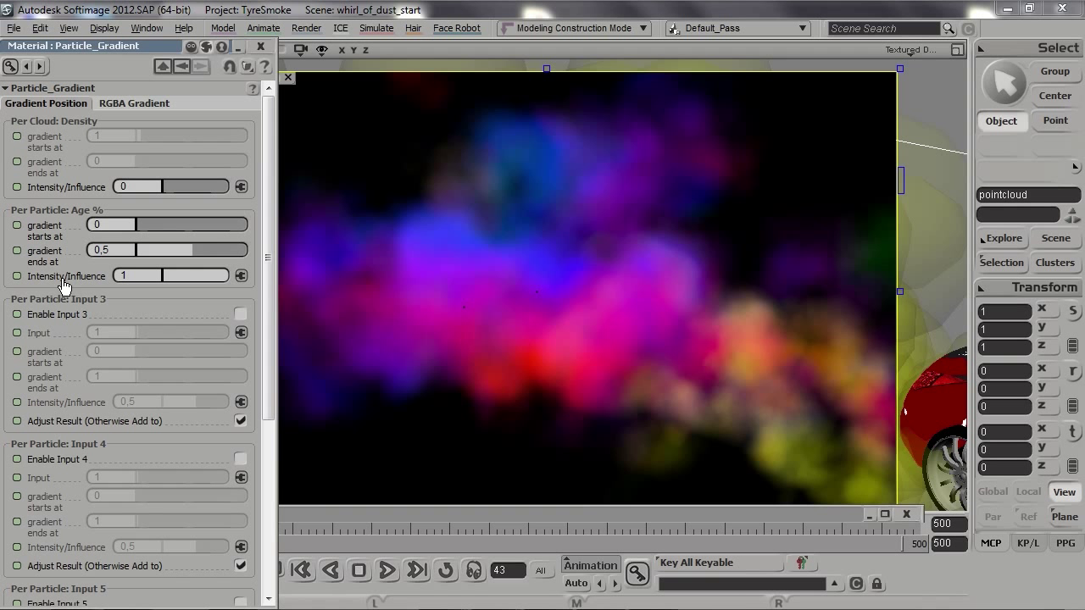
- Set the Particle_Gradient's density influence to 0,7 and its age influence to 0,5
double_click(141, 187)
text(,7)
double_click(137, 278)
text(,5)
key(Return)
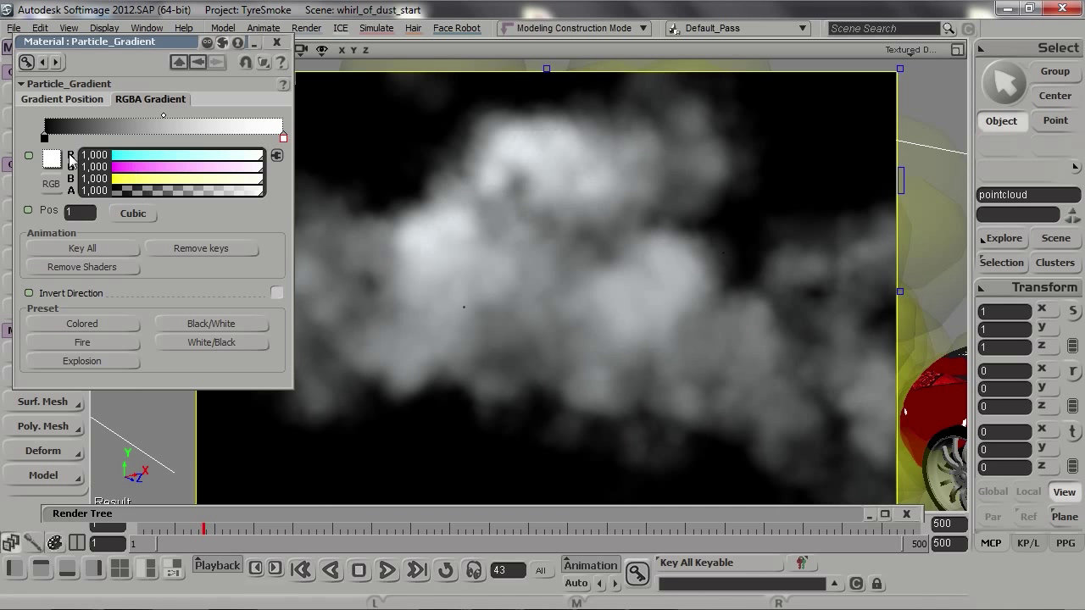
- Change the gradient's white end marker to a brownish gray with HLS values 0,079, 0,220 and 0,192
click(51, 183)
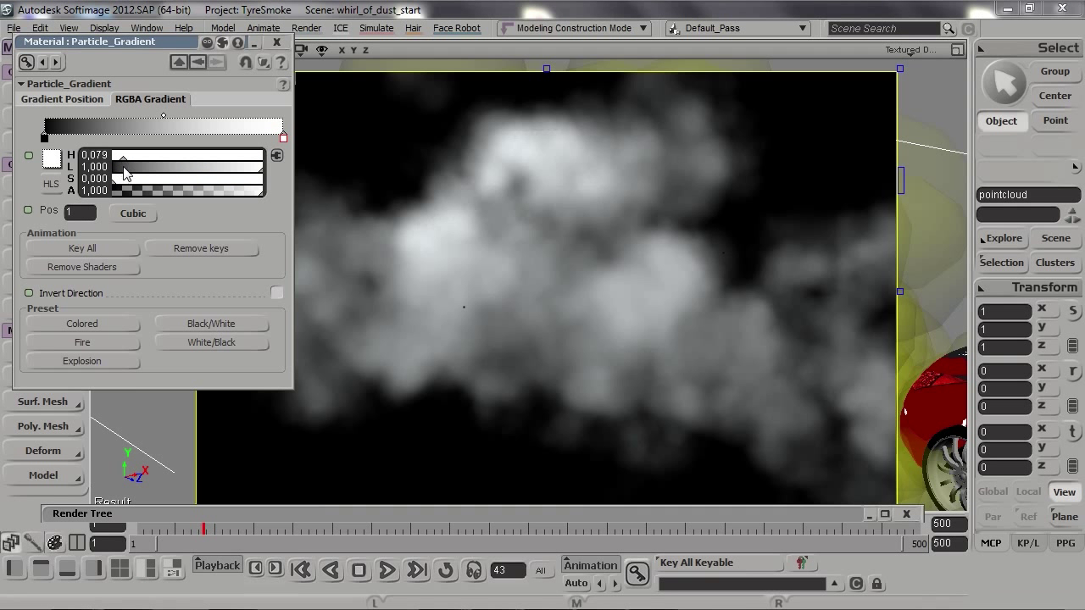
click(131, 167)
mouse_move(146, 177)
mouse_down()
mouse_move(197, 180)
mouse_move(122, 178)
mouse_move(140, 180)
mouse_move(145, 168)
mouse_up()
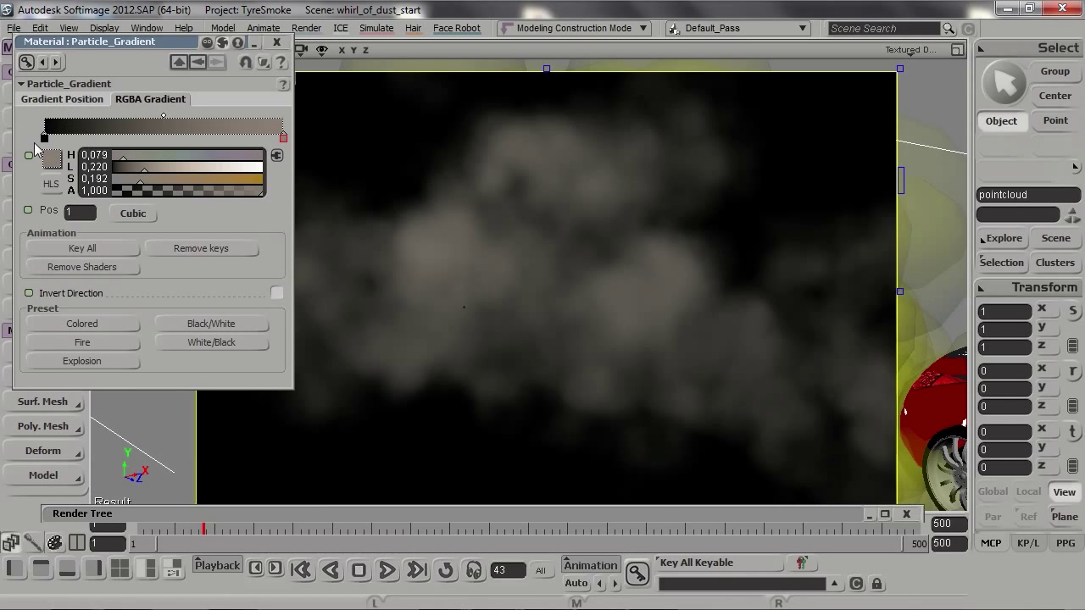
- Change the gradient's black start marker to a dark brown with HLS values 0,062, 0,034 and 0,158, and close the properties
click(44, 136)
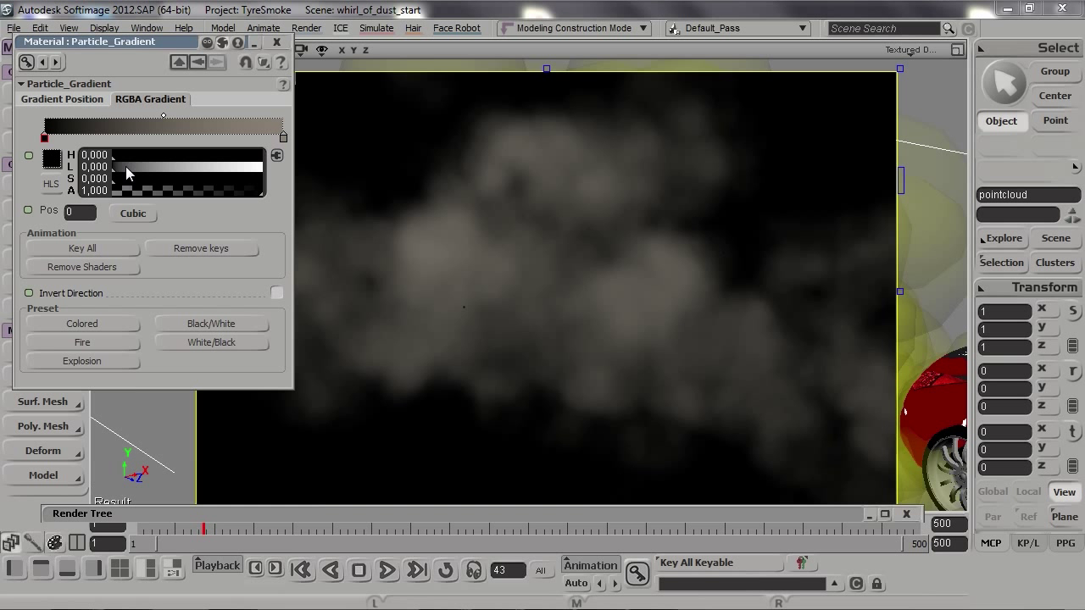
mouse_move(125, 155)
mouse_down()
mouse_move(134, 179)
mouse_move(123, 176)
mouse_up()
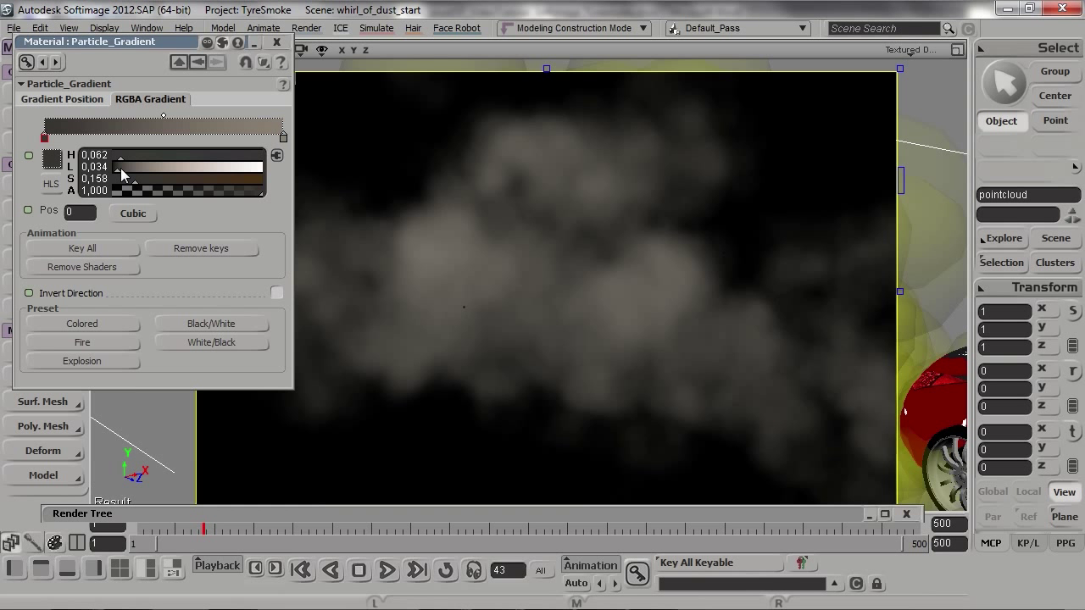
click(277, 42)
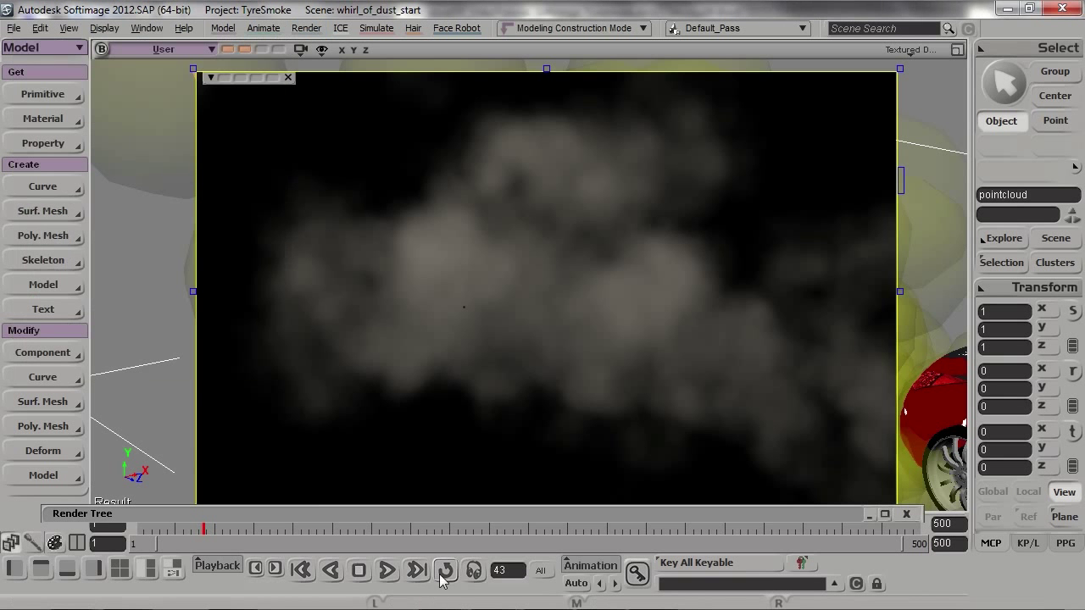
- Open the Particle_Shaper's properties beside the render preview and set the cell shape's texture scale to 18
click(420, 517)
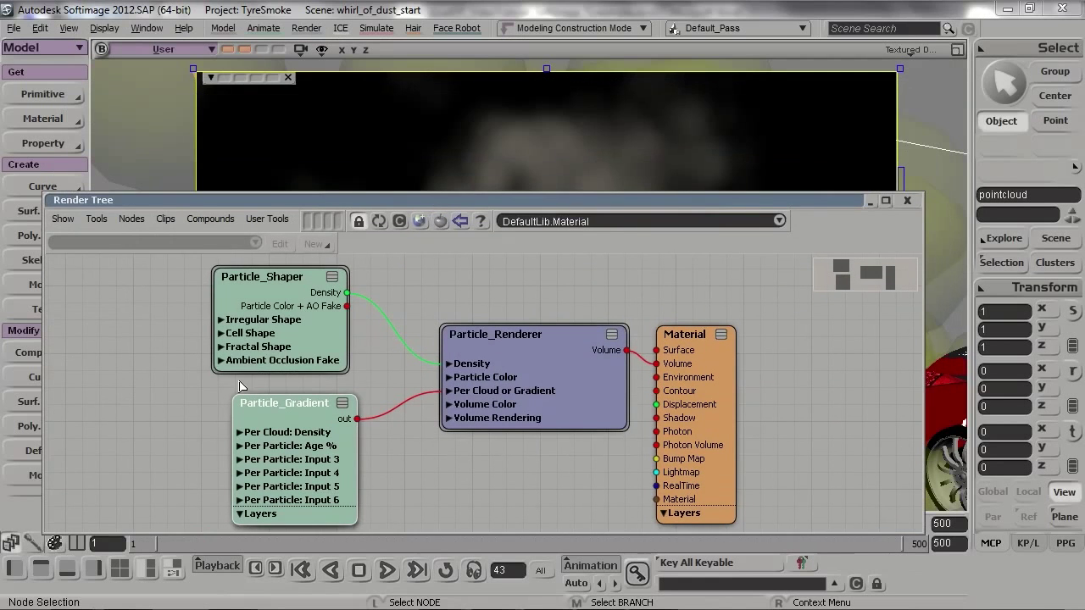
double_click(254, 288)
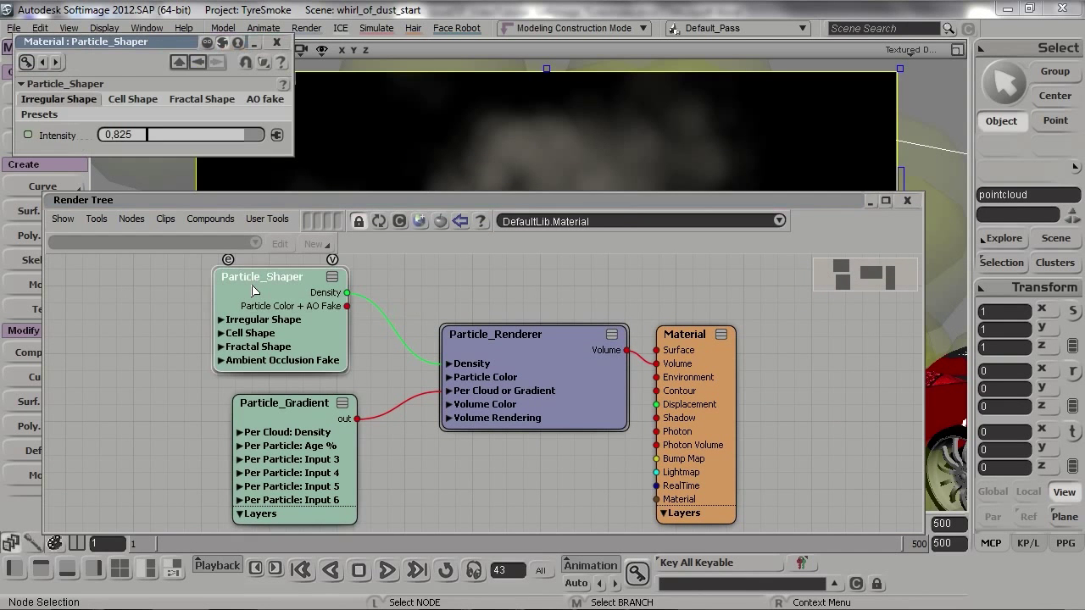
drag(520, 202, 513, 490)
drag(139, 46, 188, 127)
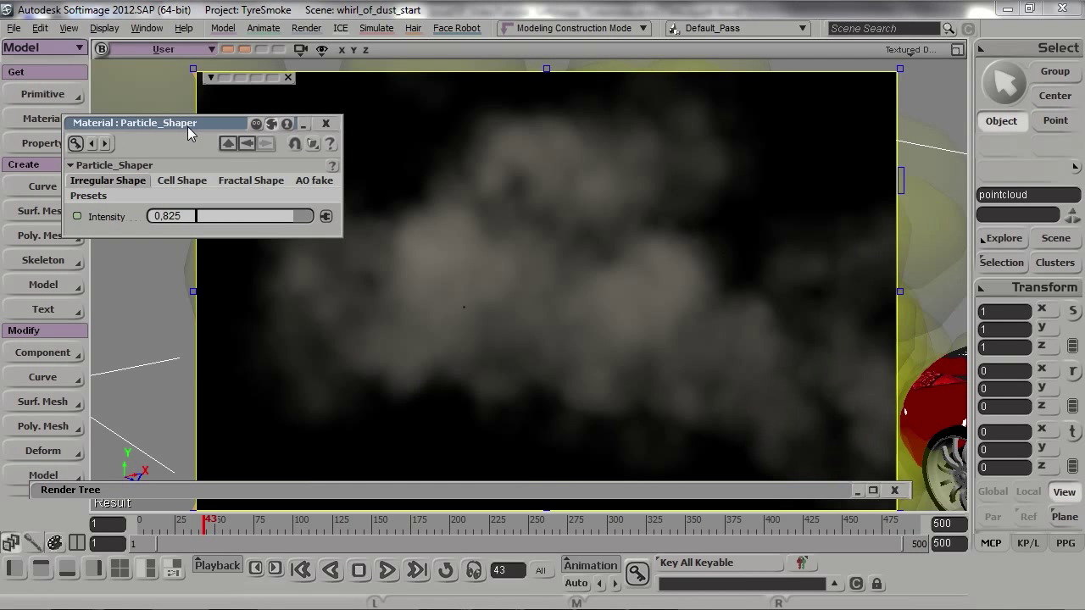
click(203, 181)
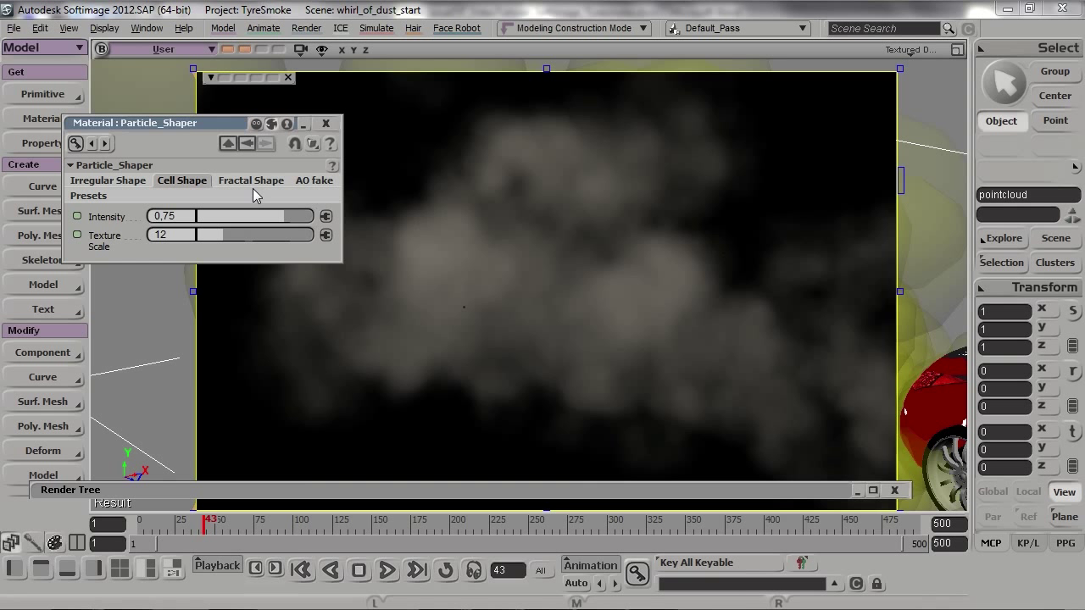
double_click(172, 234)
text(18)
key(Return)
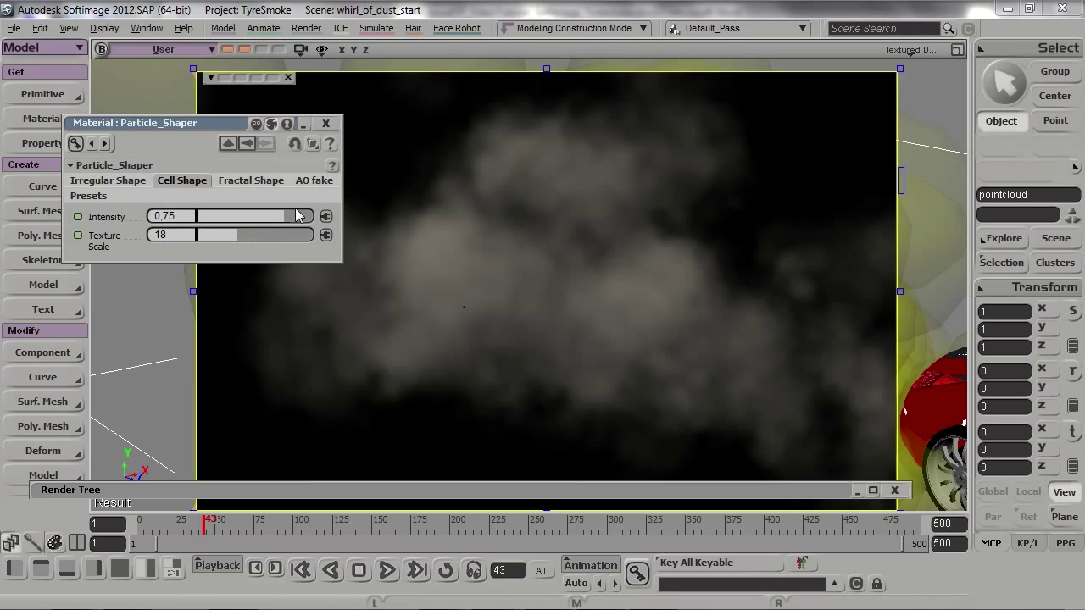
- Try the cell shape intensity at 0 and at 1 to compare the dust renders
drag(301, 216, 138, 218)
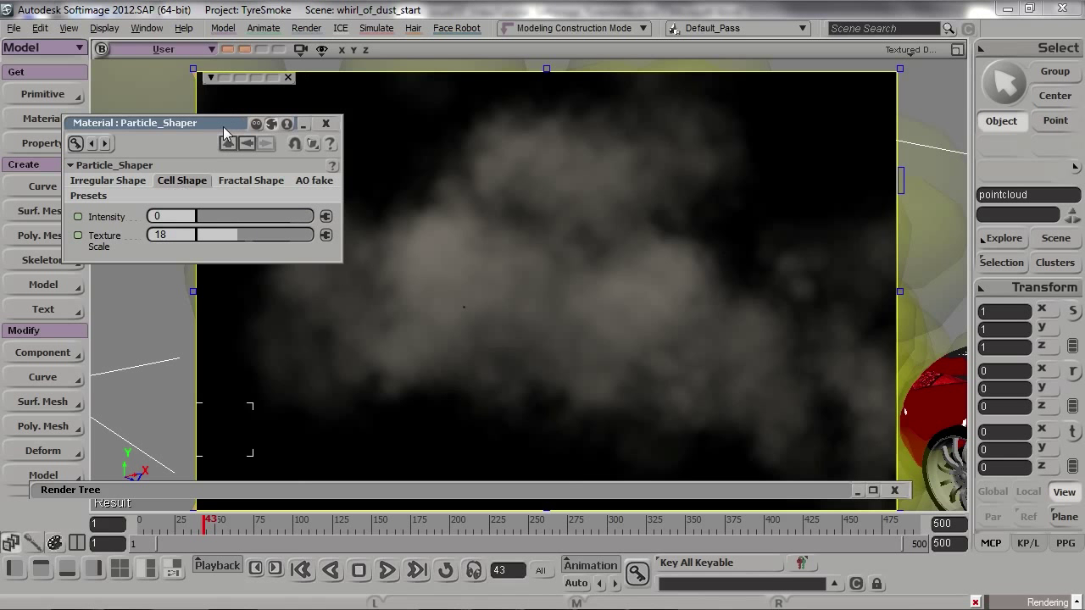
drag(225, 127, 141, 126)
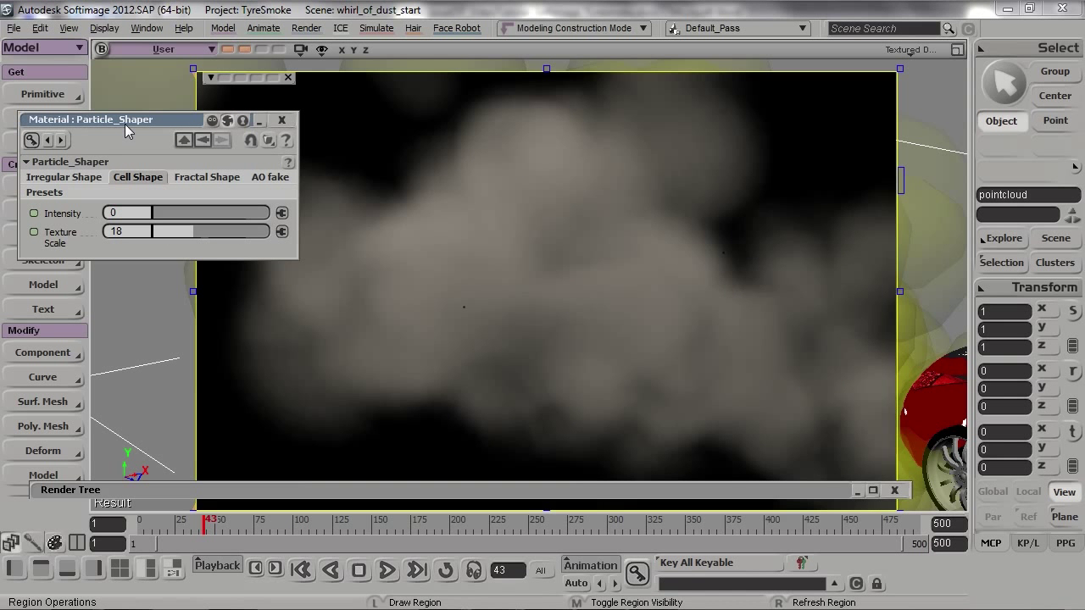
click(210, 215)
drag(210, 215, 273, 221)
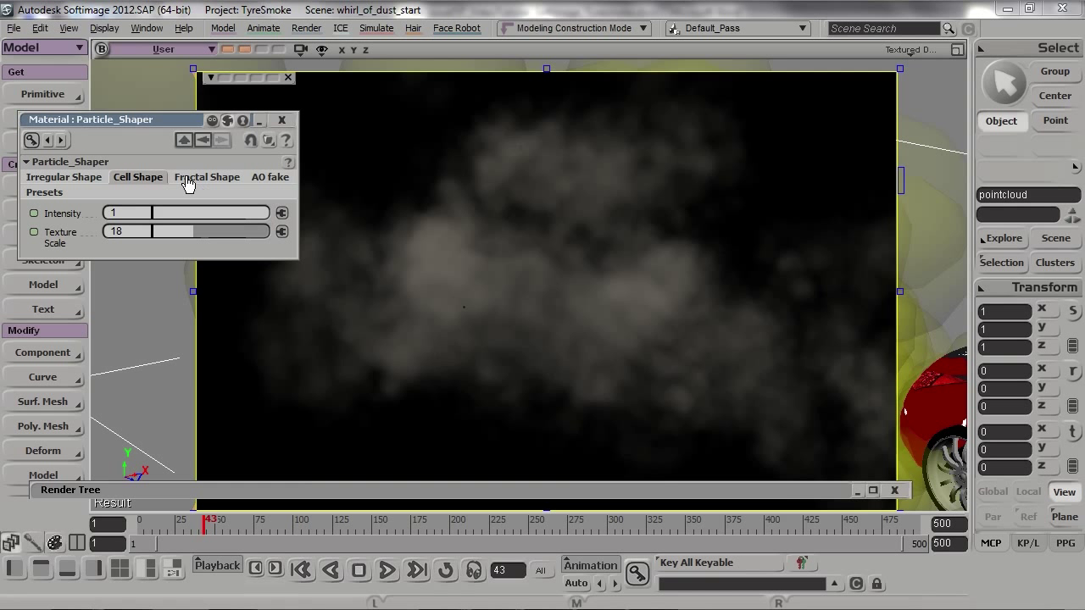
- Set the Particle_Shaper's cell shape intensity to 0,8
click(136, 212)
text(0,8)
key(Return)
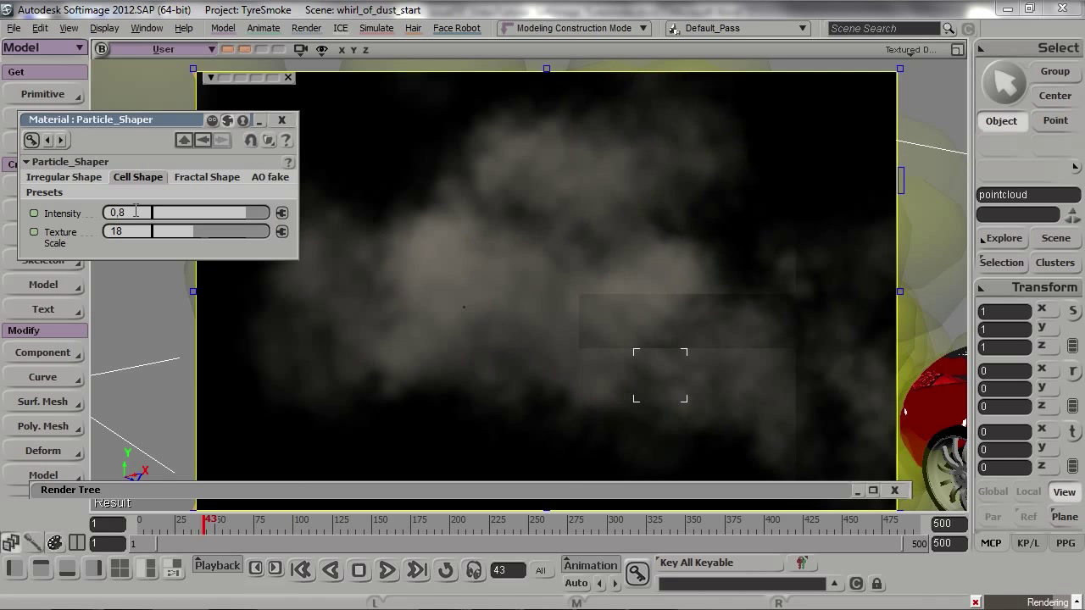
- Set the Particle_Shaper's fractal shape intensity to 1 and its texture scale to 25
click(216, 185)
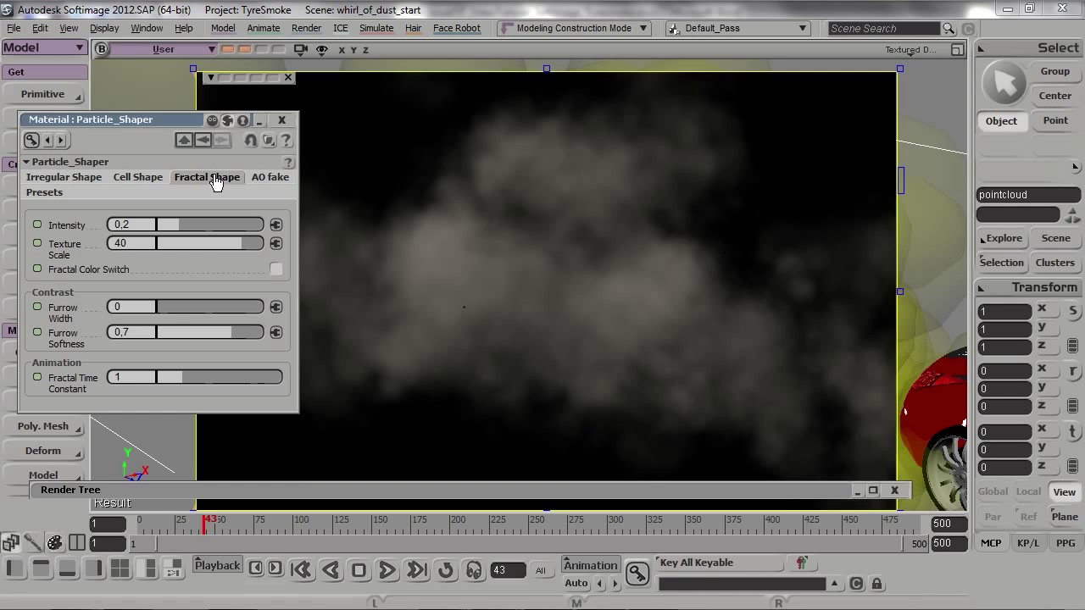
drag(146, 119, 130, 90)
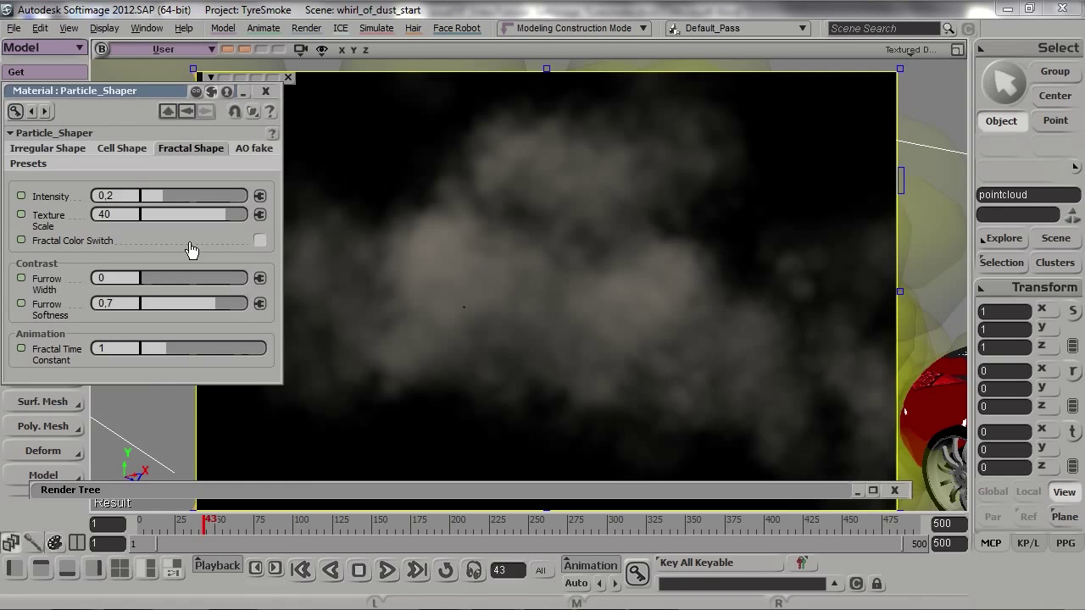
drag(162, 193, 246, 195)
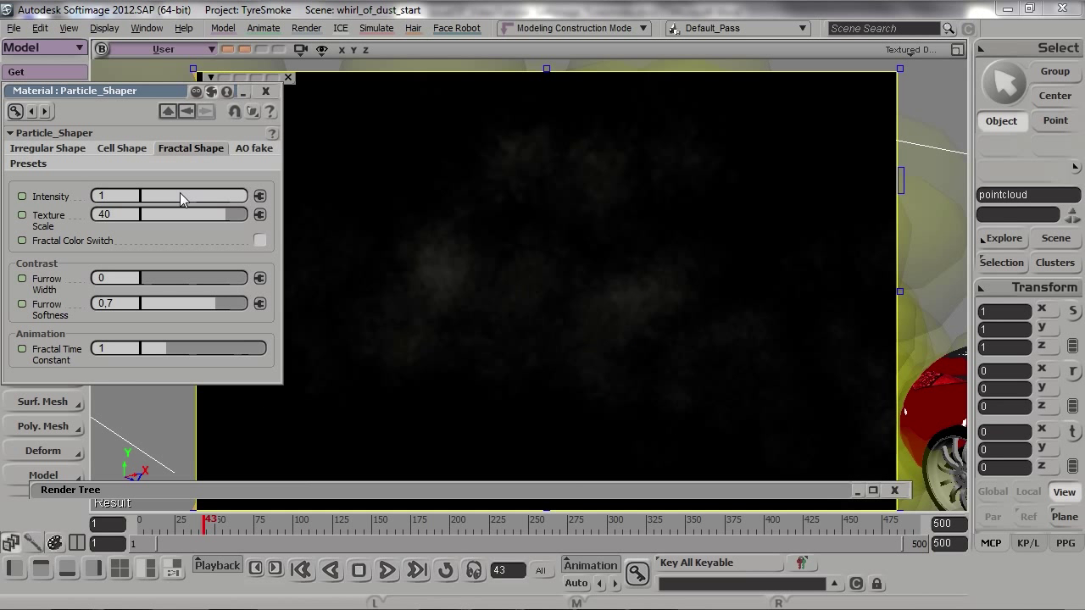
click(114, 215)
text(25)
key(Return)
- Set the fractal shape's furrow width to 0,75 and its furrow softness to 0,1
click(121, 278)
text(0,75)
key(Return)
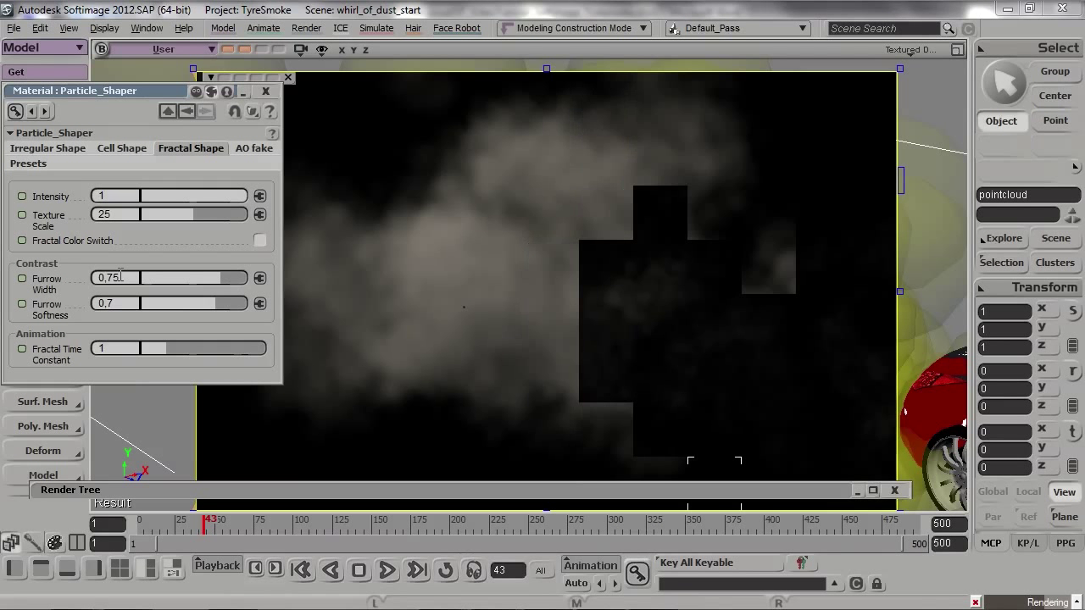
key(Tab)
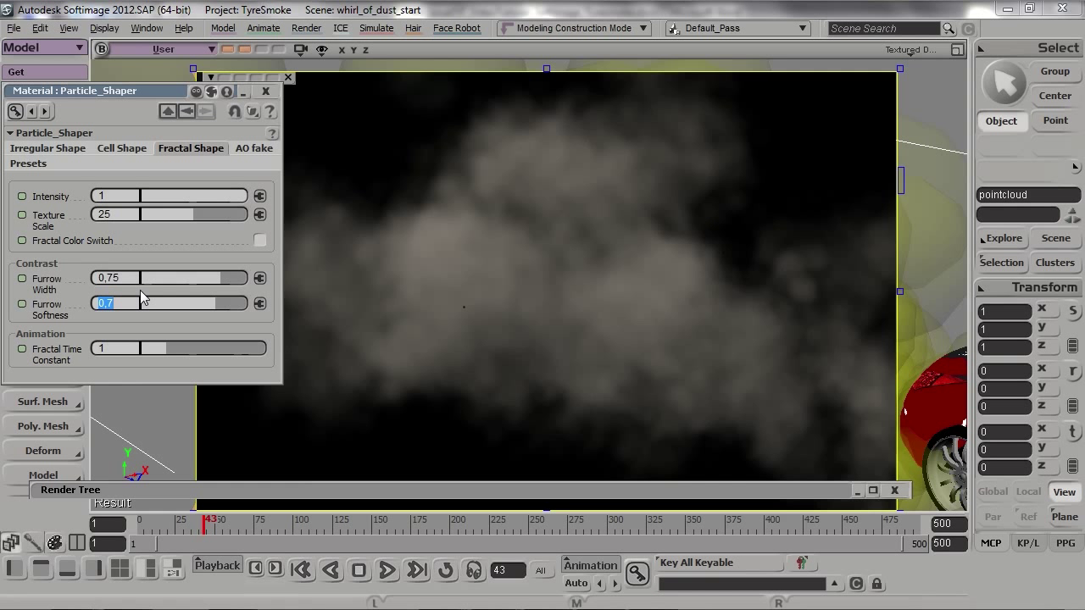
text(,1)
key(Return)
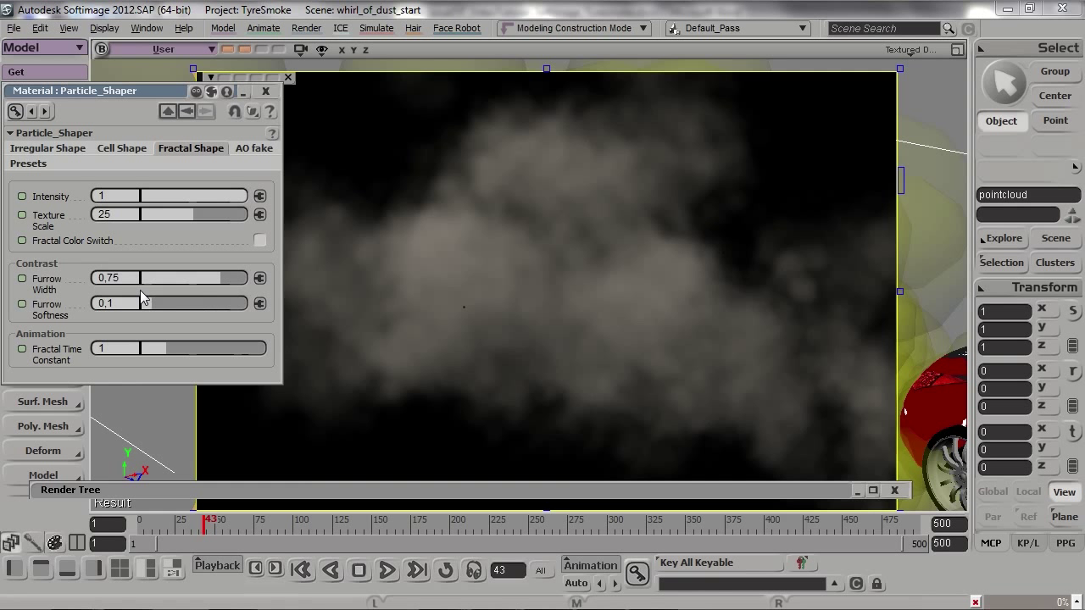
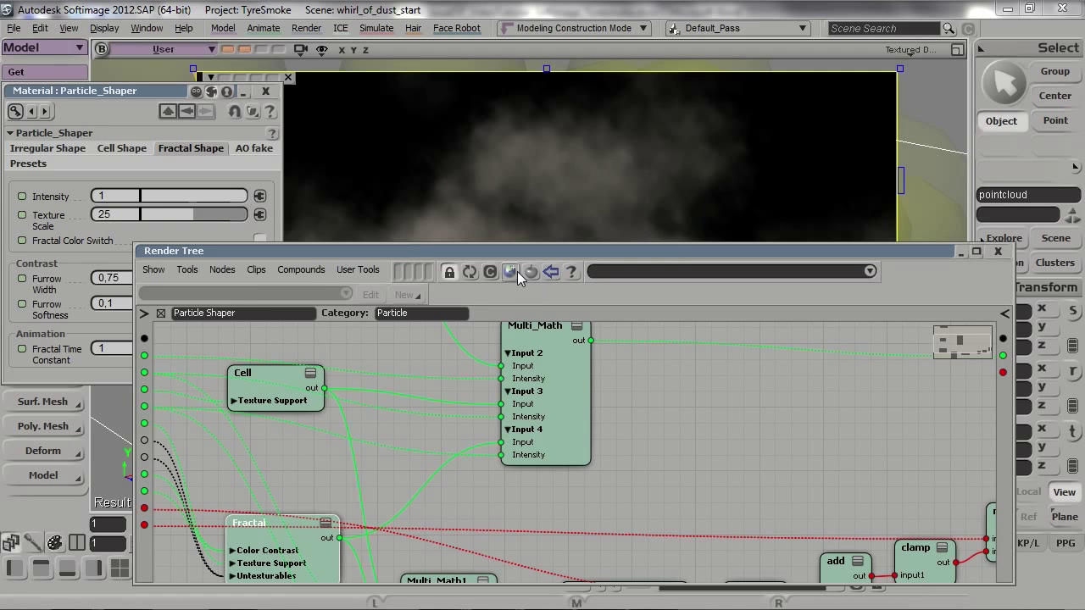
- Find the Fractal Scalar shader, add it inside the Particle Shaper compound and connect its output to Input 5 of the Multi_Math node
drag(231, 41, 220, 45)
click(192, 67)
text(frac)
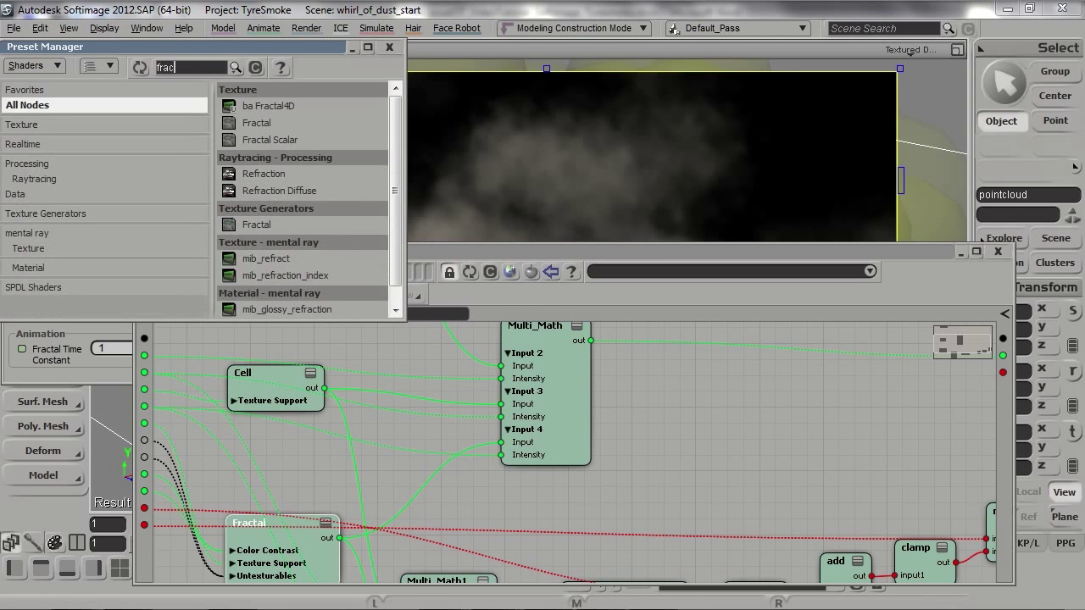
text(l)
key(BackSpace)
drag(269, 139, 652, 435)
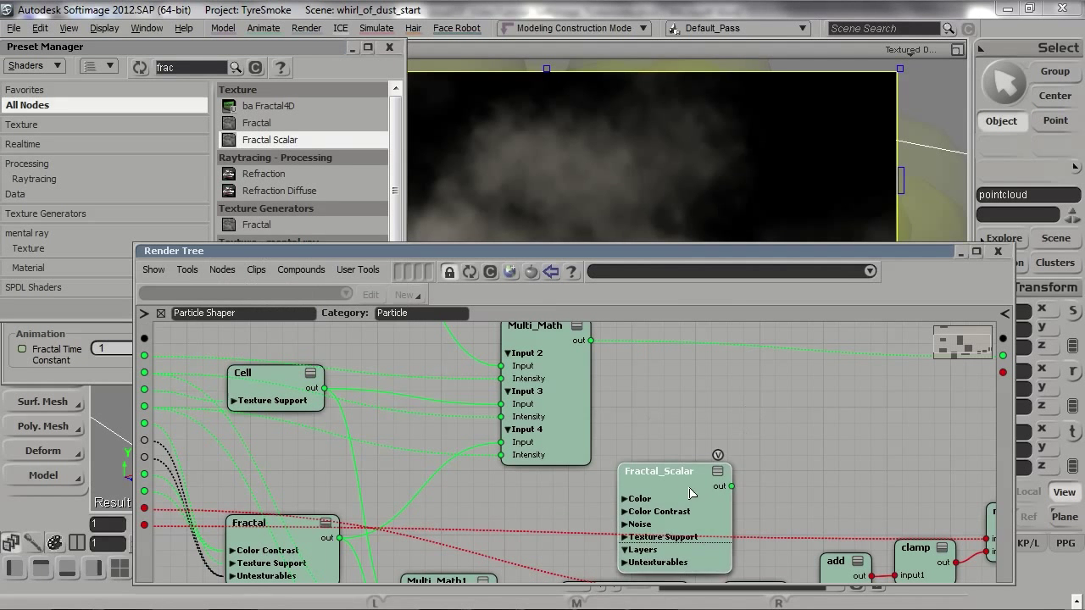
drag(732, 488, 536, 448)
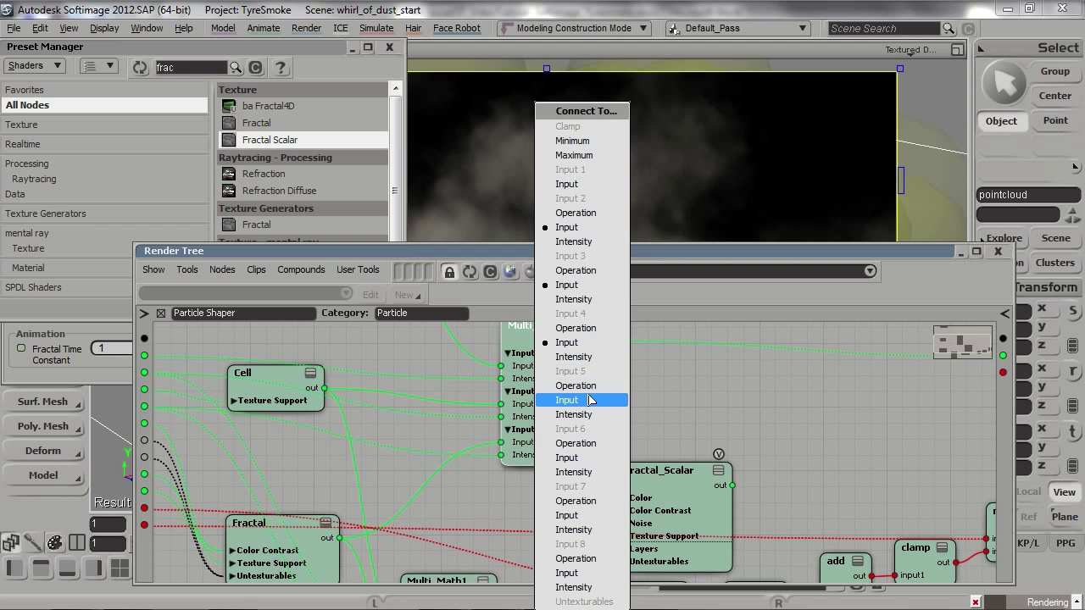
click(591, 400)
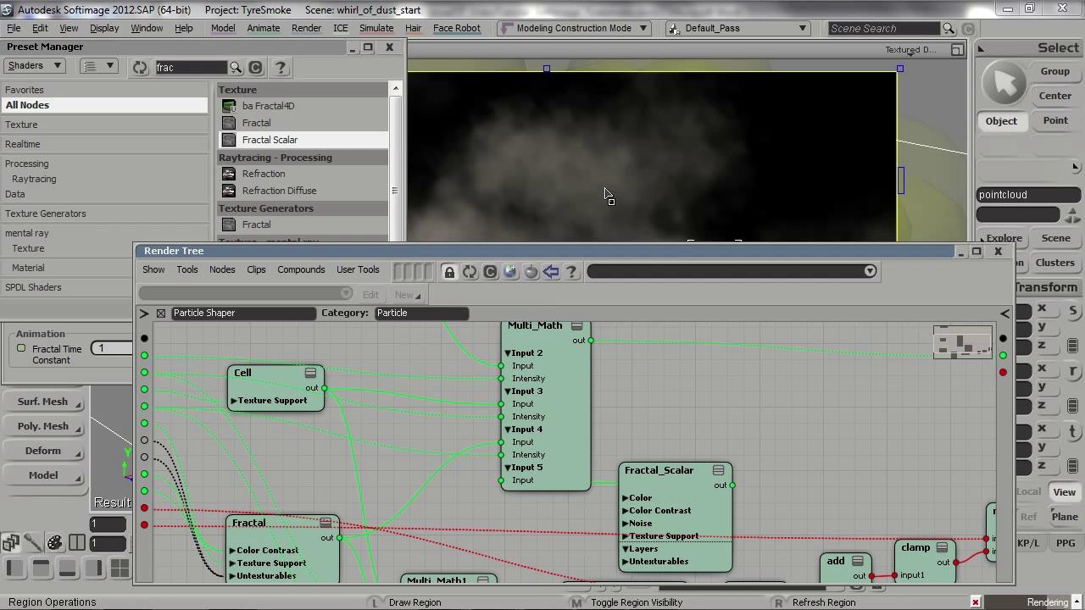
- Set Multi_Math's Operation5 to Multiply, and close its properties and the Preset Manager
double_click(542, 356)
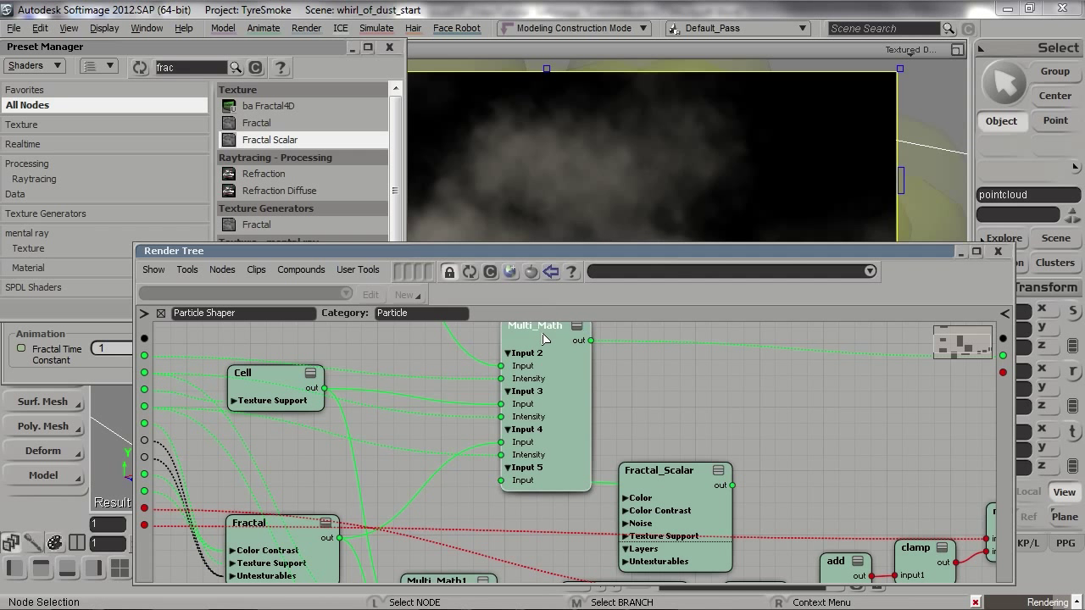
drag(160, 91, 228, 68)
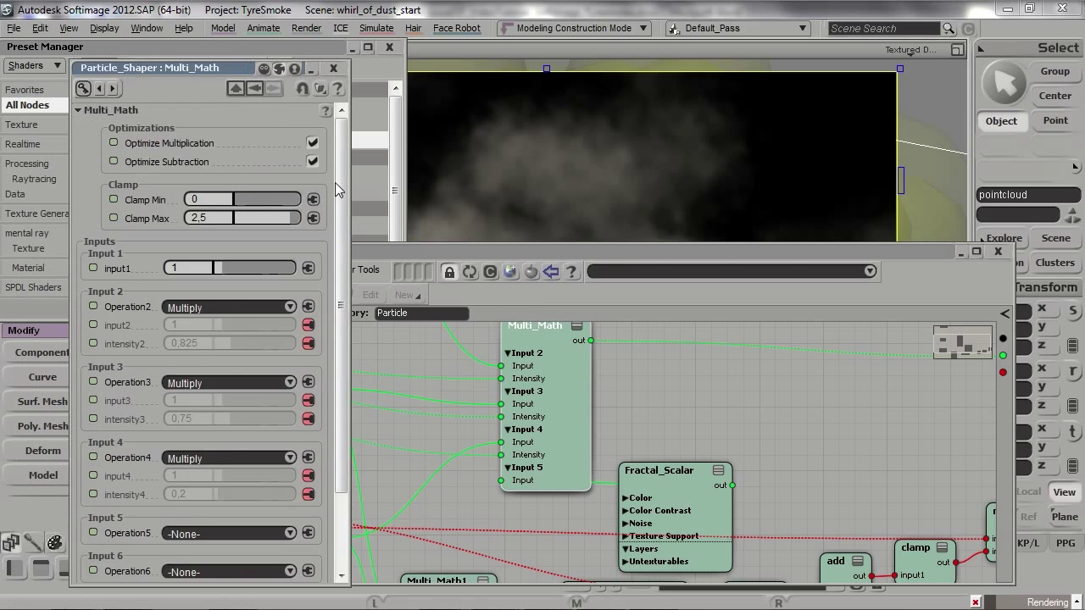
scroll(335, 182, down, 3)
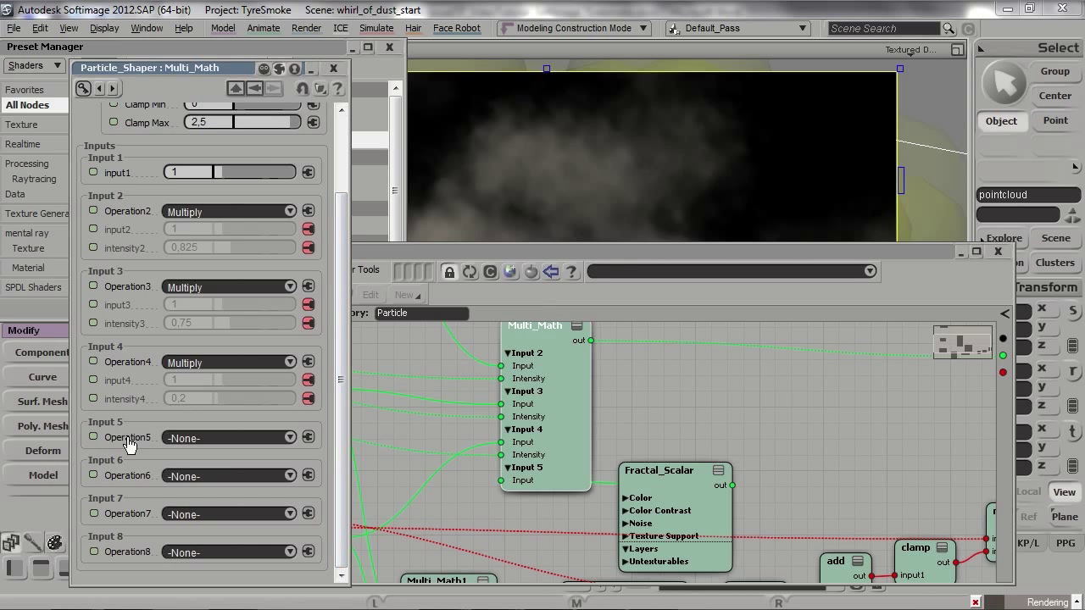
click(285, 436)
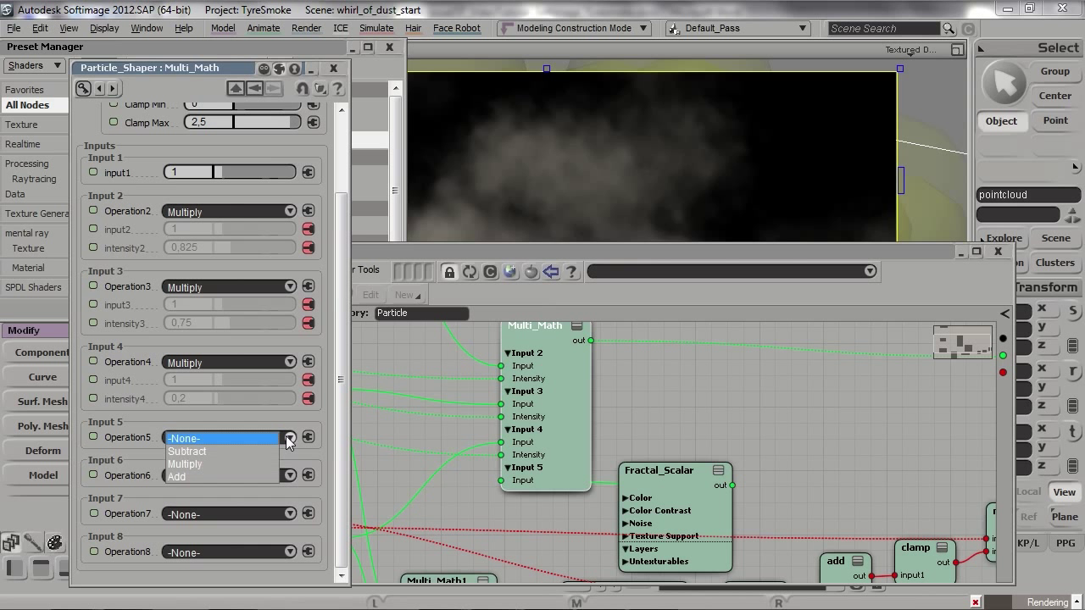
click(259, 462)
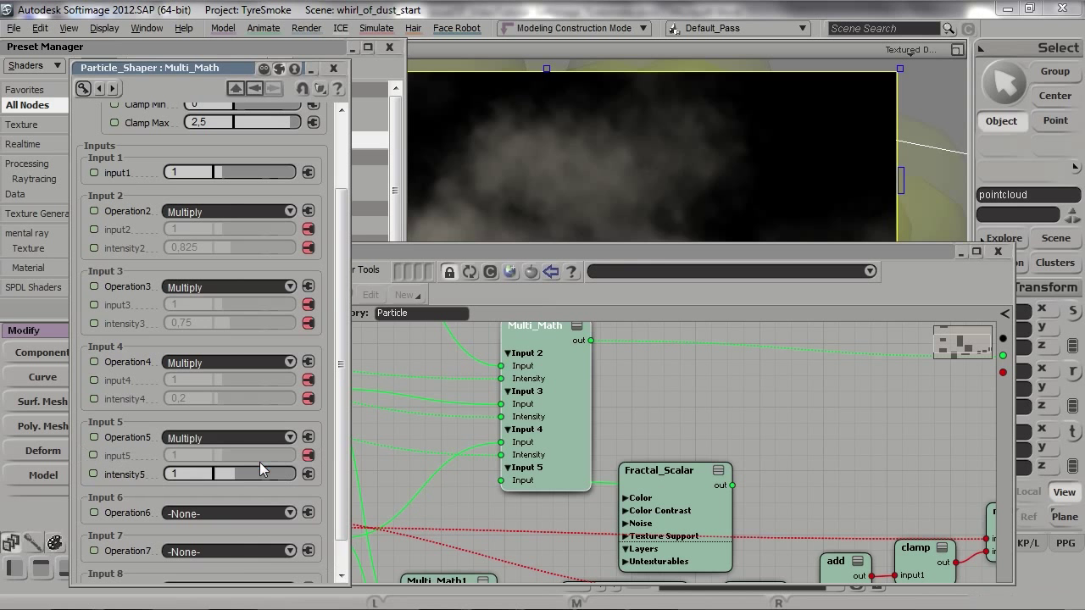
click(334, 69)
click(389, 47)
- Place the Fractal_Scalar node between Cell and Multi_Math, and open its properties with the render preview uncovered
drag(627, 495, 360, 472)
double_click(414, 466)
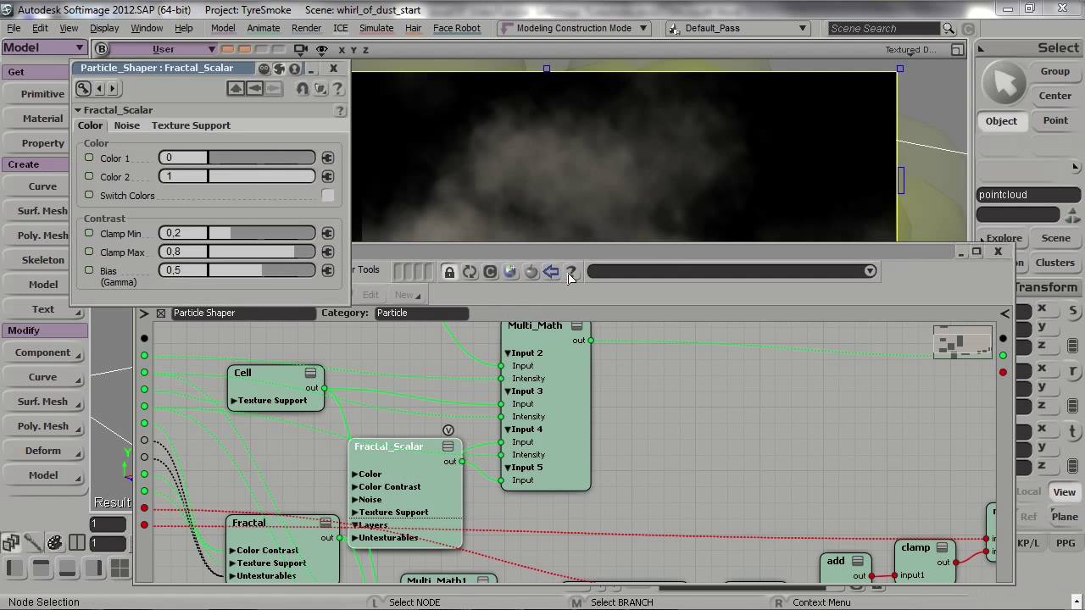
double_click(575, 252)
drag(574, 251, 547, 531)
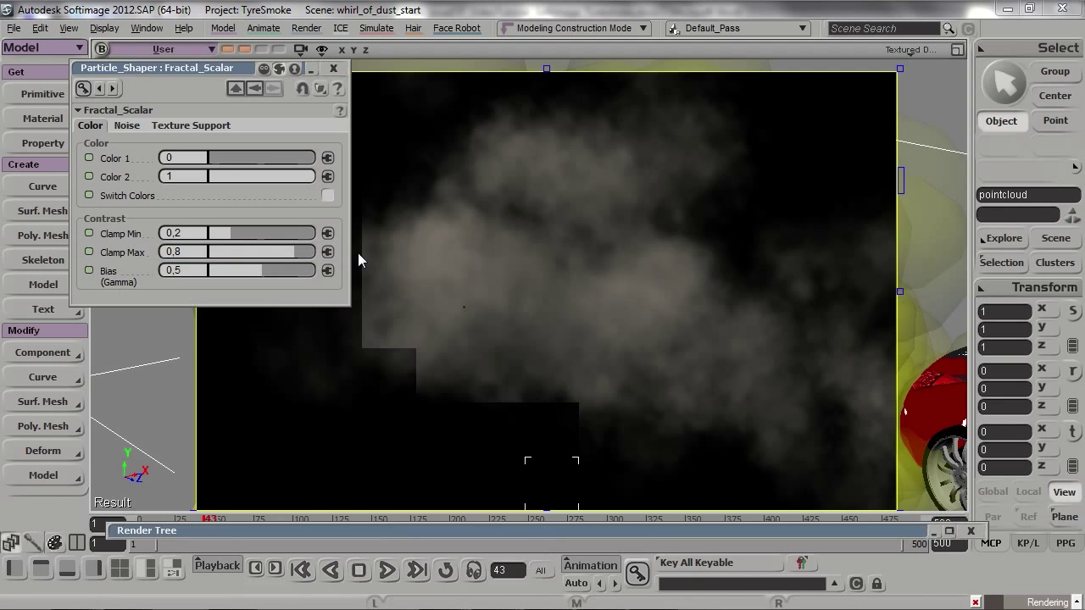
drag(207, 67, 158, 42)
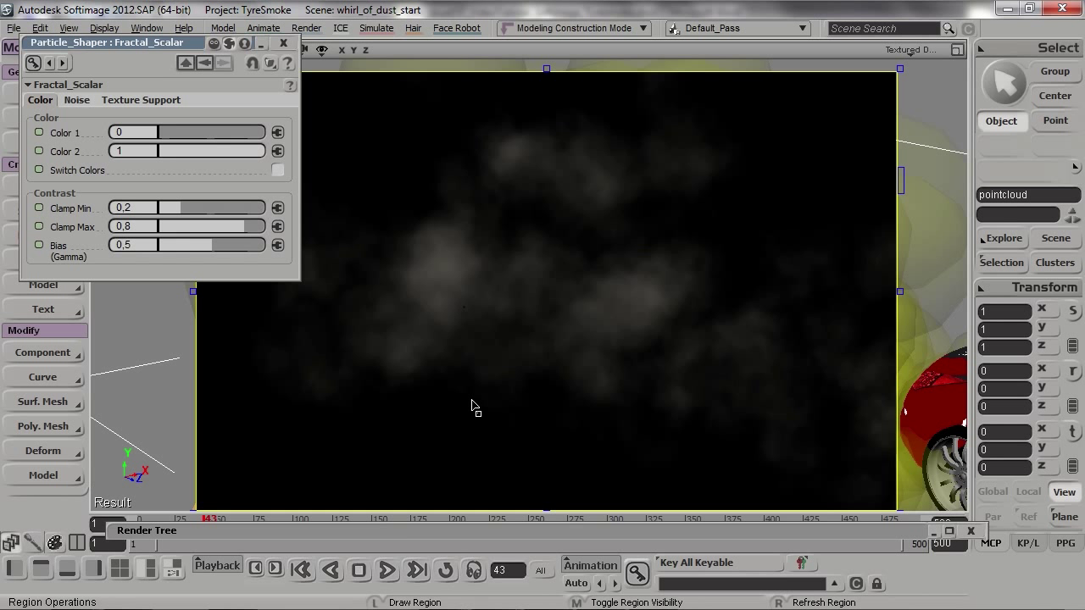
- Set the Fractal_Scalar's noise type to Turbulence and its recursion level to 3
click(77, 100)
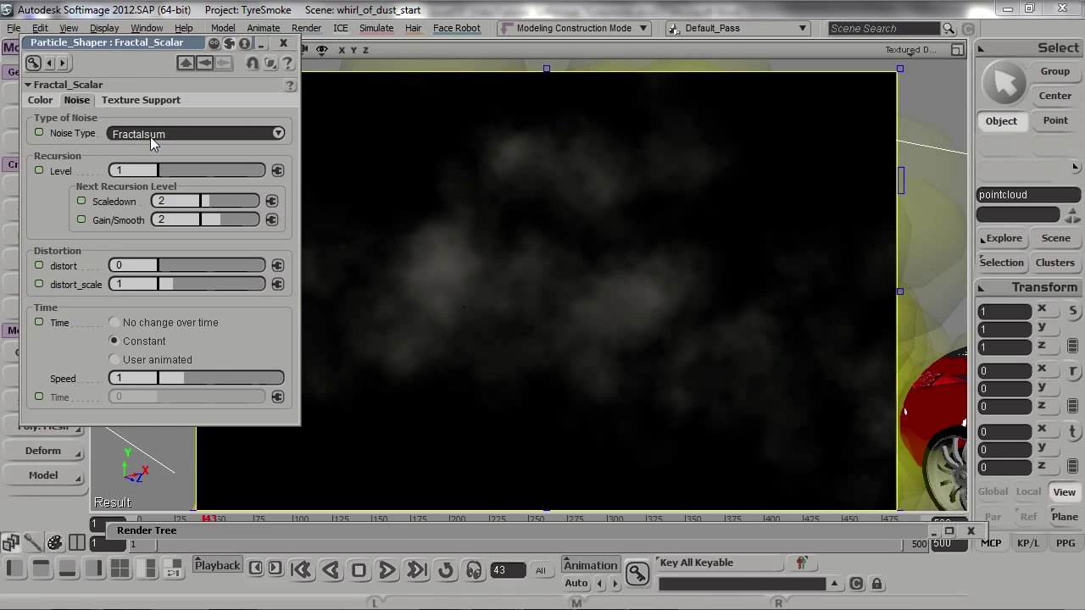
click(208, 134)
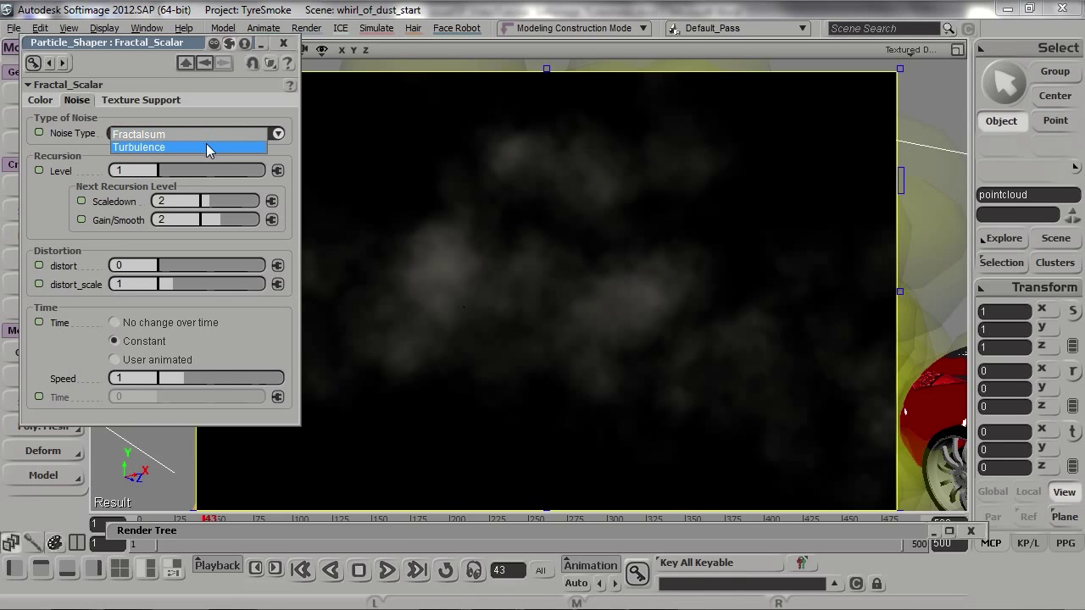
click(206, 147)
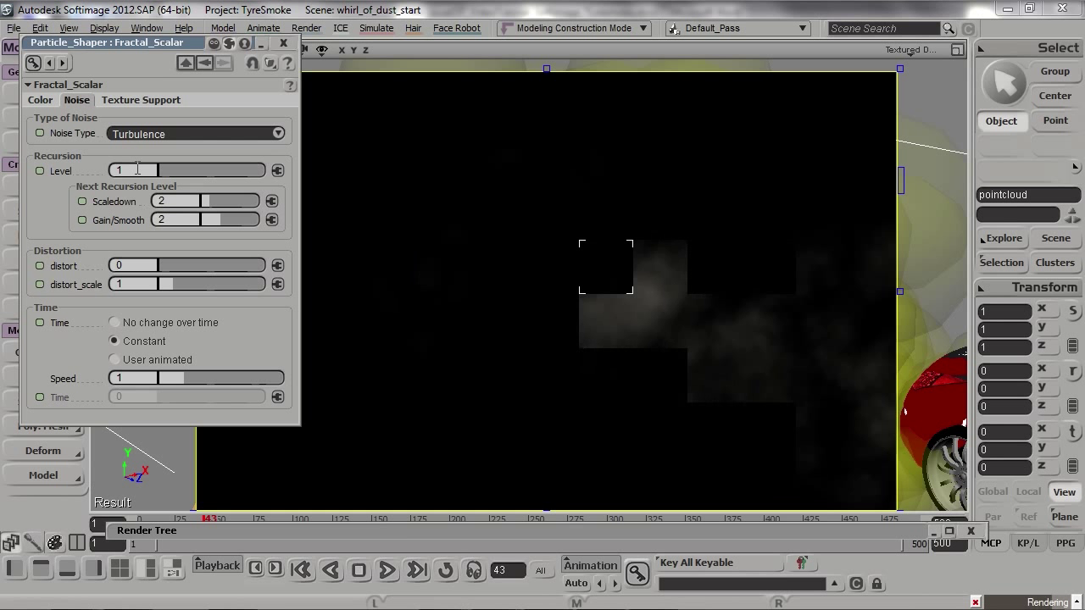
click(137, 168)
text(3)
key(Return)
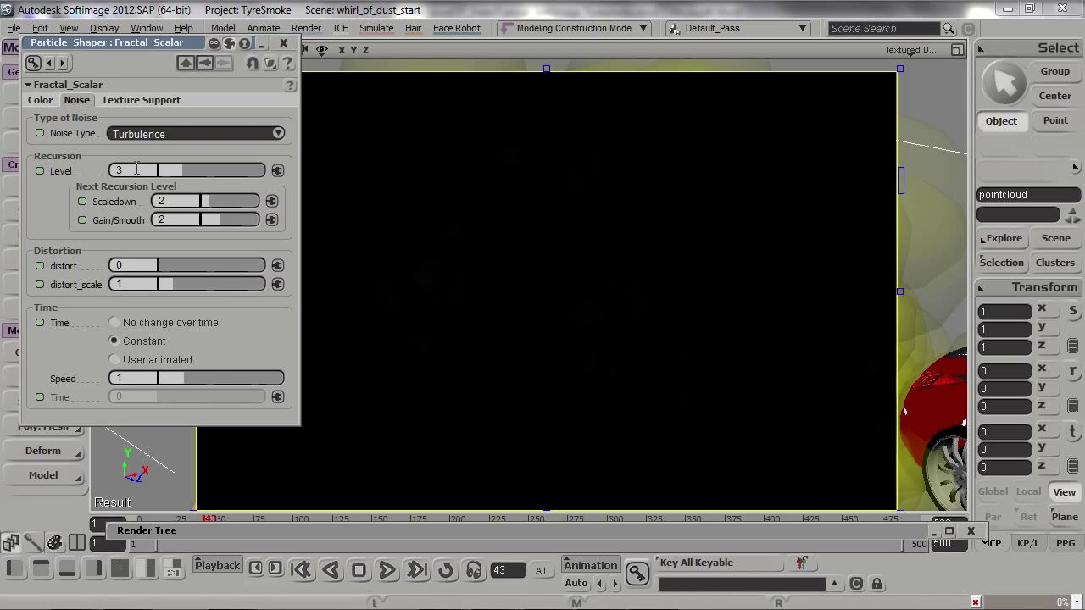
- Enable Switch Colors on the Fractal_Scalar and set its Clamp Min to 0.15 and Clamp Max to 0.5
click(39, 100)
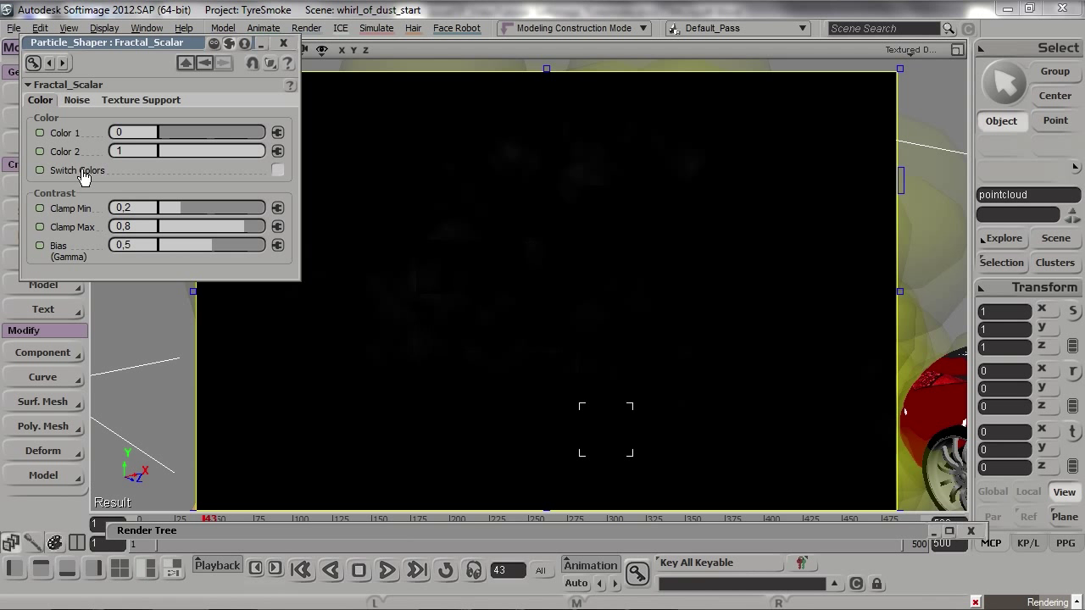
click(278, 169)
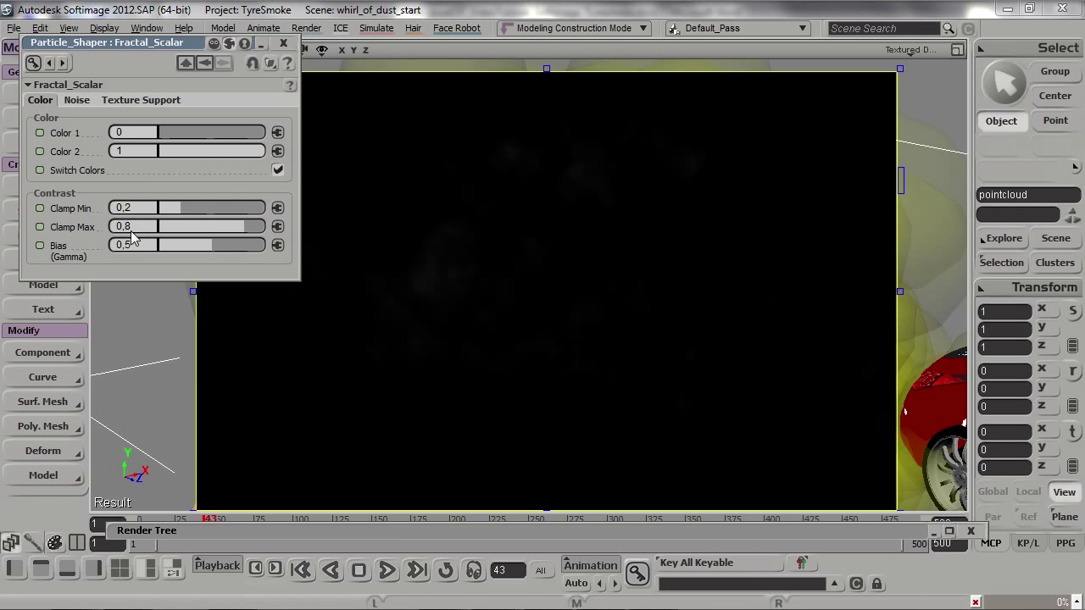
click(121, 207)
text(,)
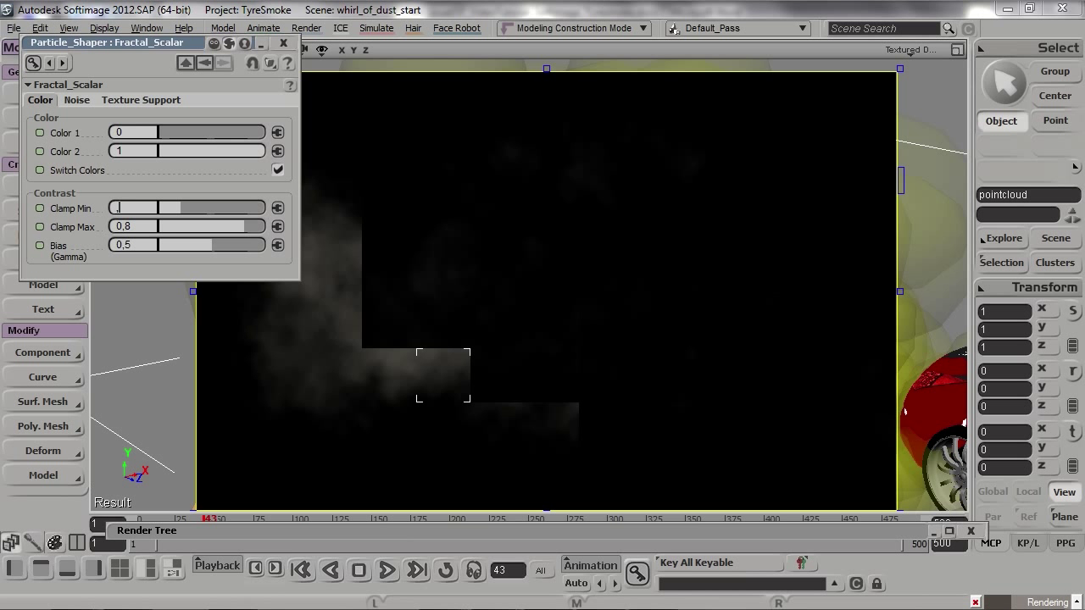
text(15)
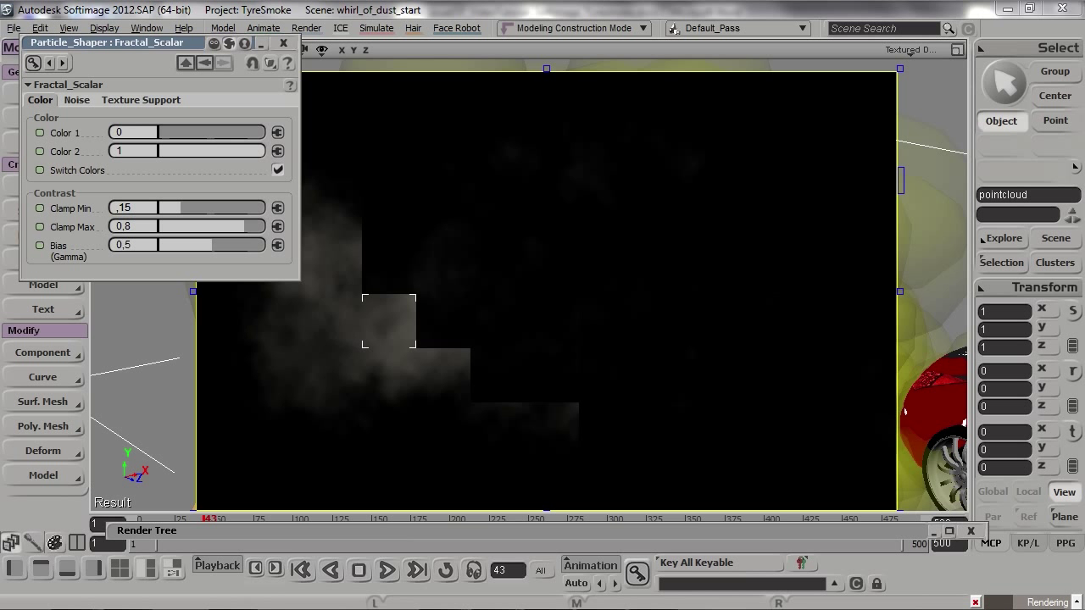
click(155, 227)
text(,5)
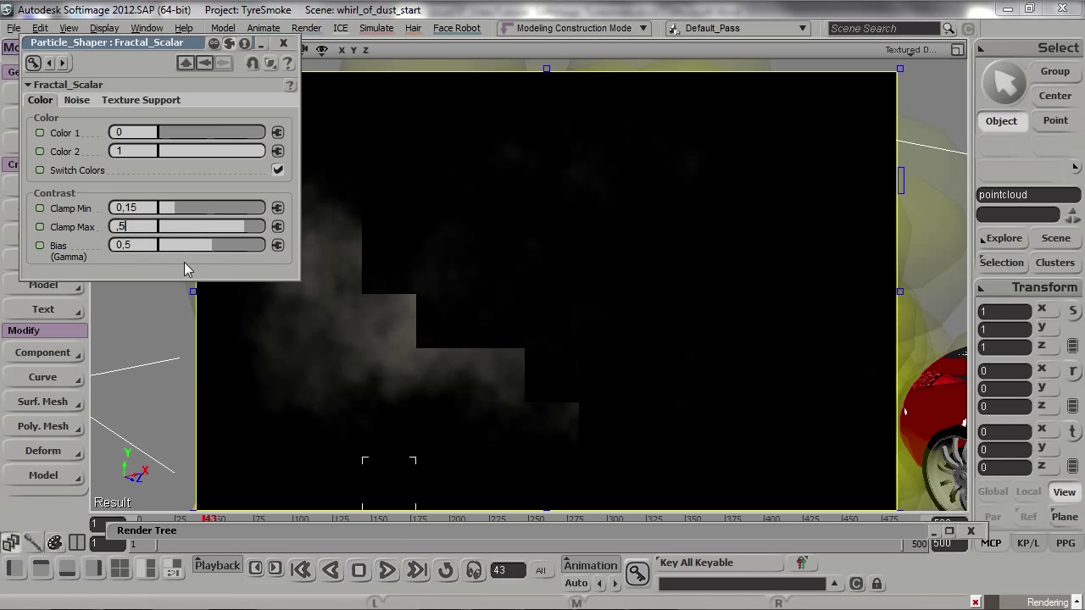
key(Return)
- Set the Fractal_Scalar's Bias (Gamma) to 0.75 and its texture coordinate scale to 20
click(140, 245)
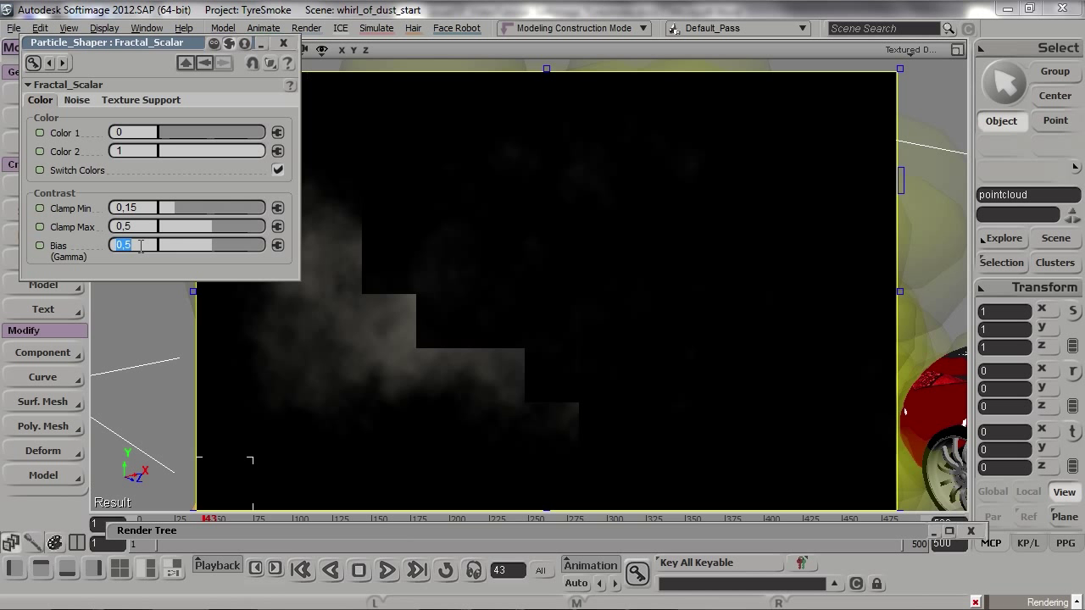
text(0,75)
key(Return)
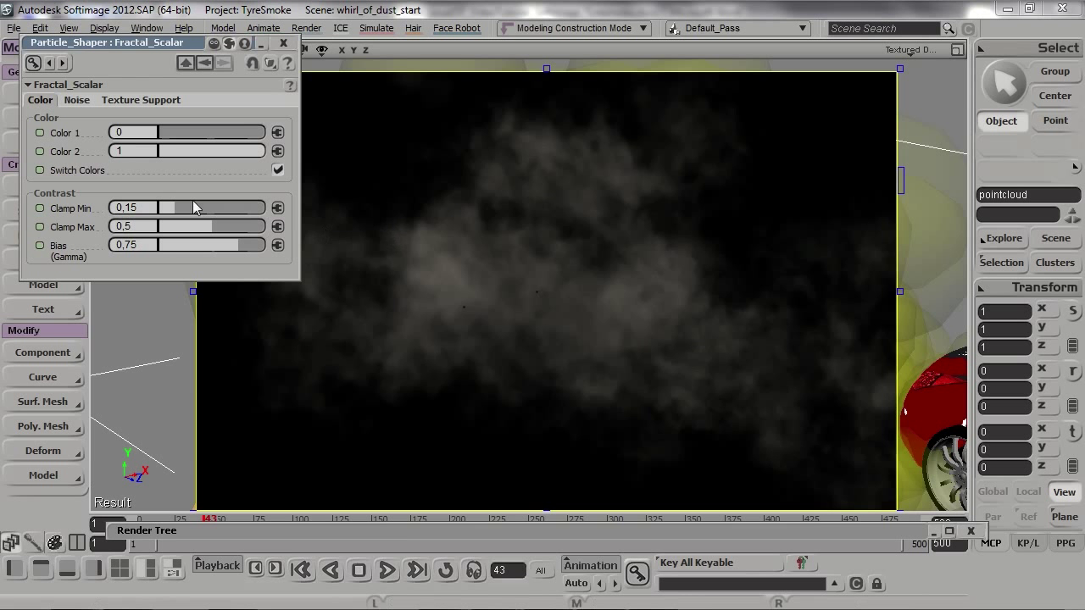
click(161, 100)
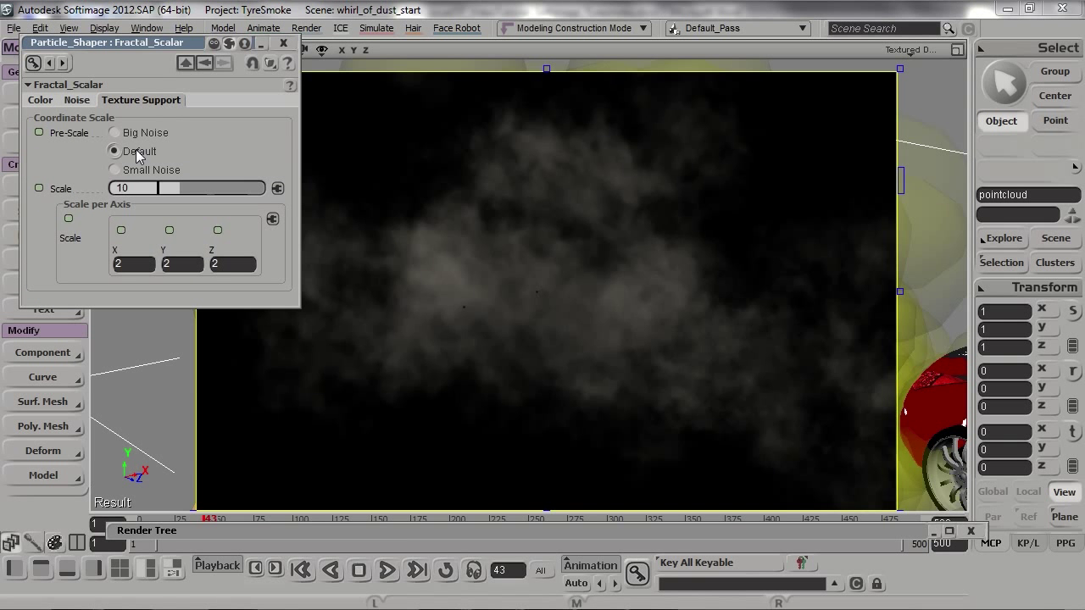
click(149, 188)
text(20)
key(Return)
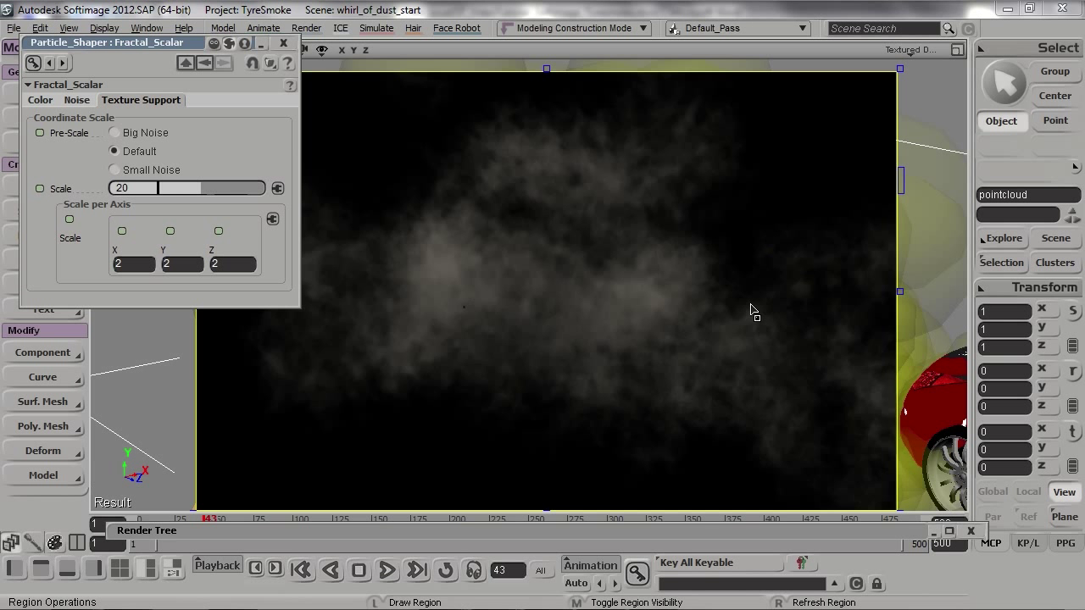
- Inside the Particle Shaper compound, space the Fractal_Scalar and Multi_Math nodes apart and check Multi_Math's input operations
key(7)
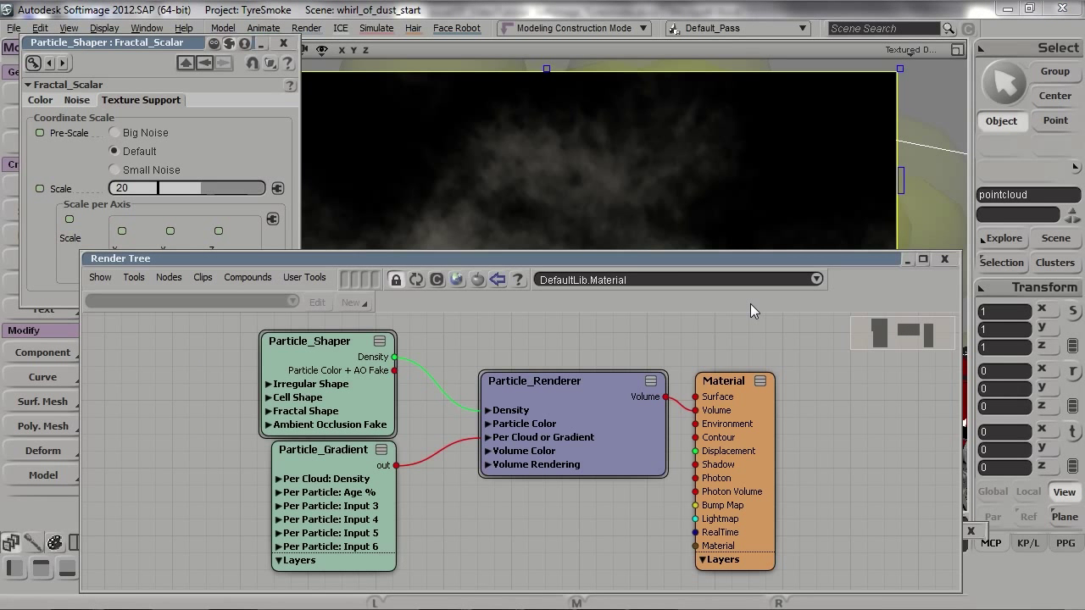
click(275, 324)
scroll(509, 416, up, 4)
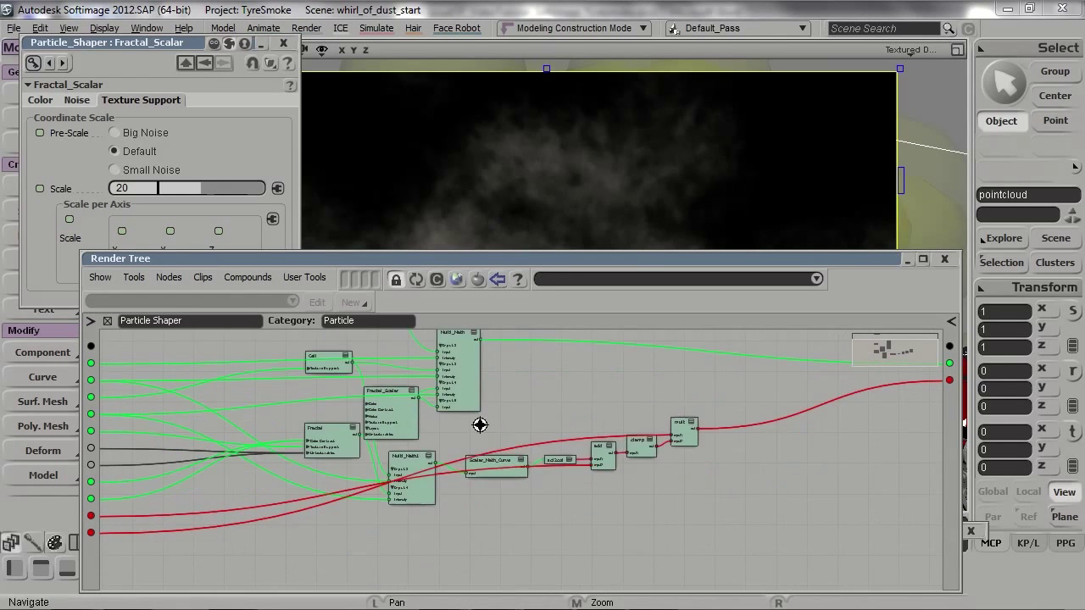
scroll(493, 470, up, 2)
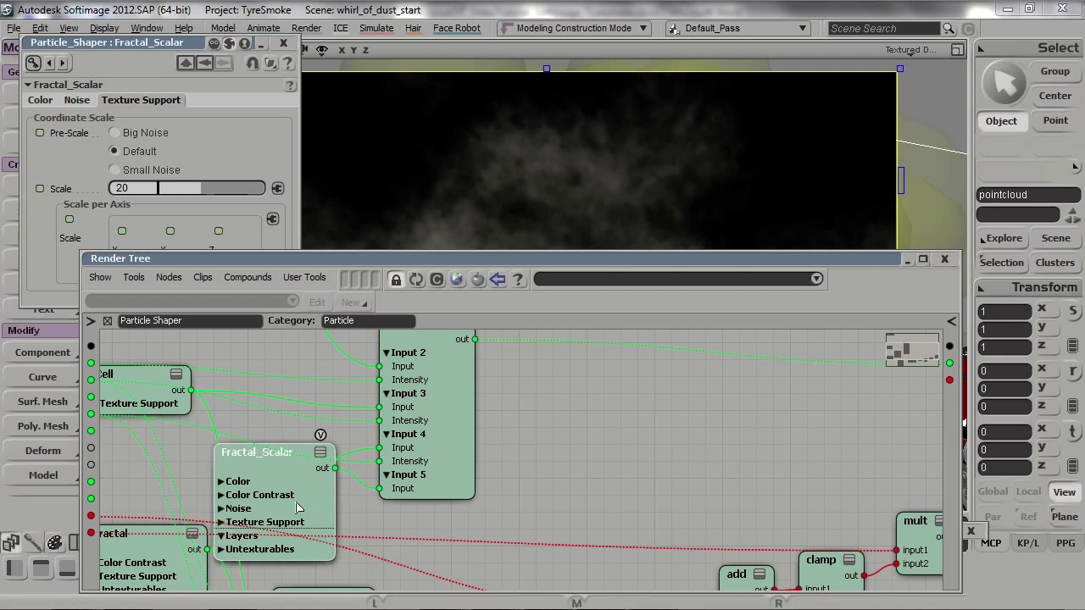
drag(314, 509, 259, 504)
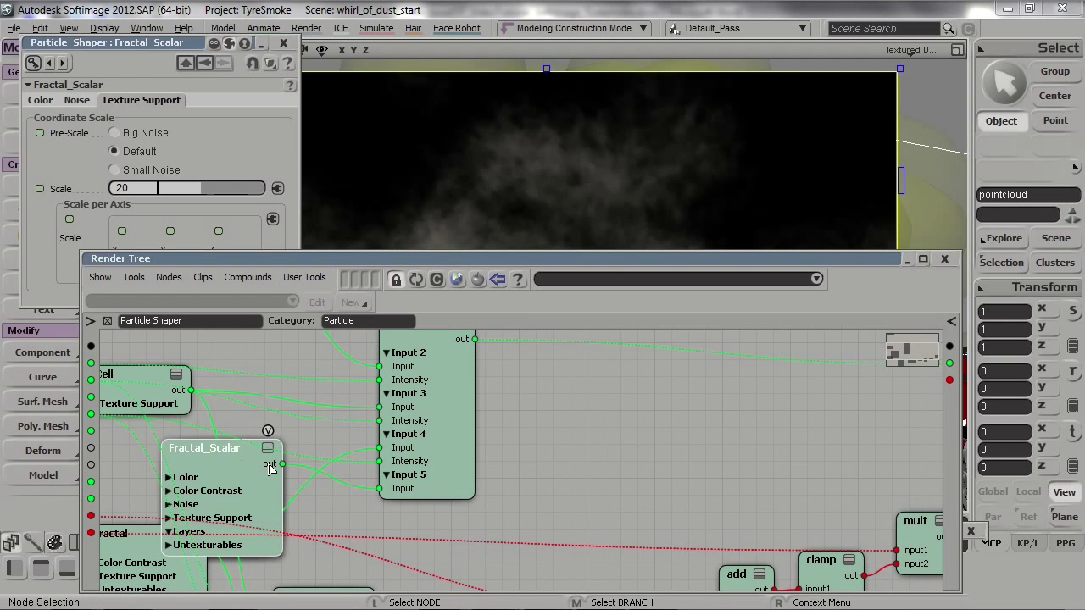
drag(417, 424, 421, 459)
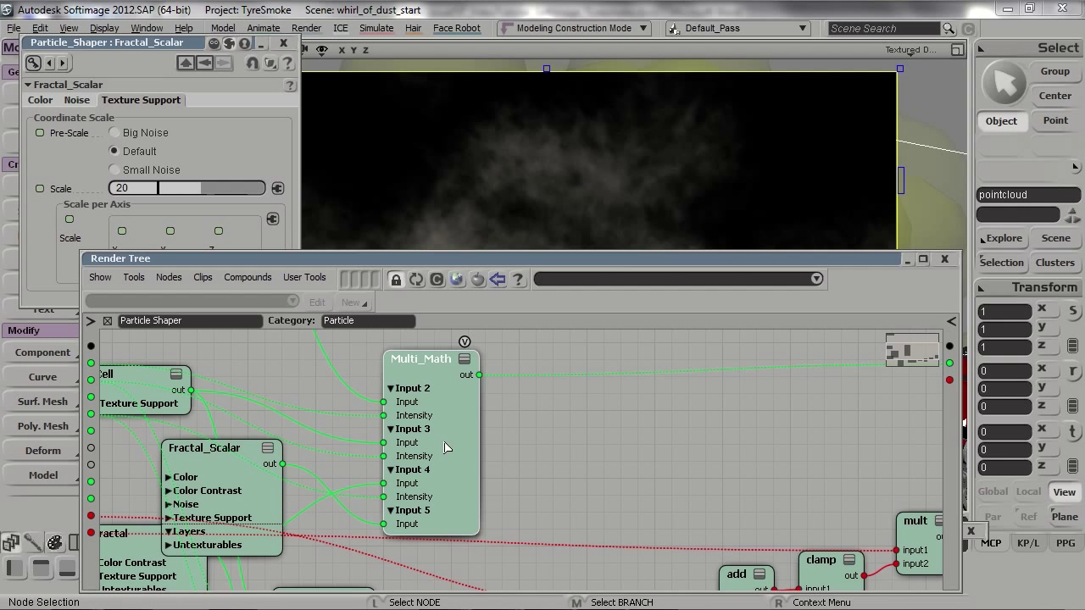
double_click(447, 446)
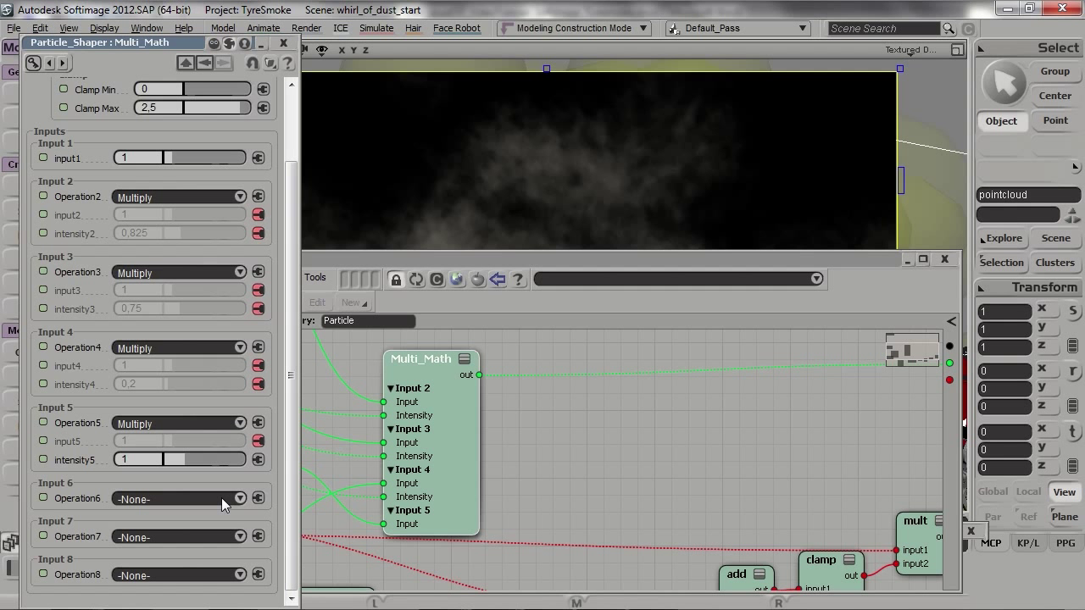
click(283, 43)
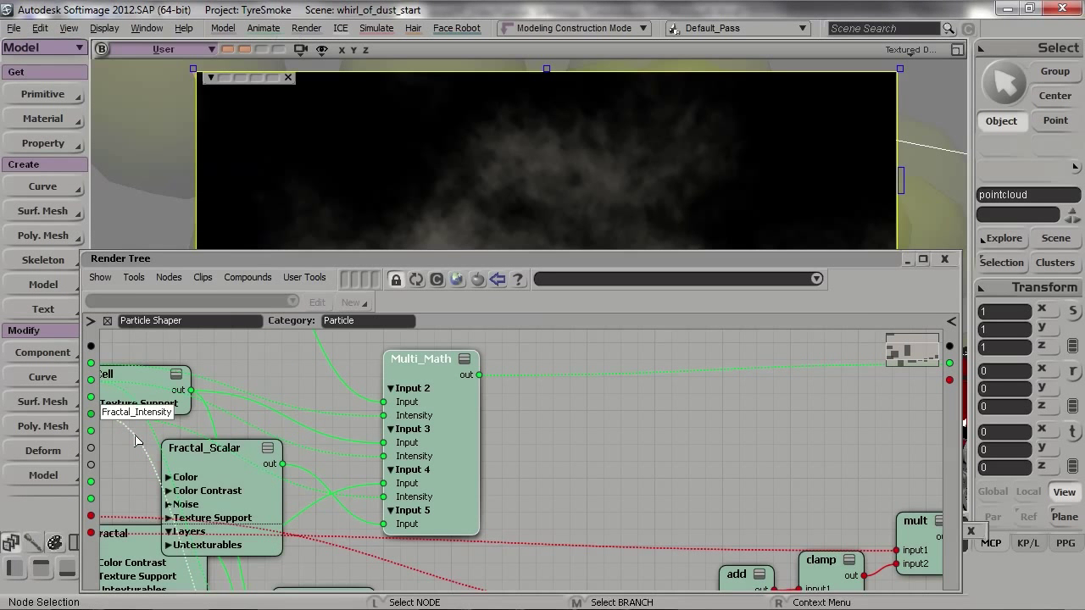
- Leave the Particle Shaper compound and open the Particle_Renderer's properties with the render preview uncovered
click(107, 320)
key(a)
click(484, 434)
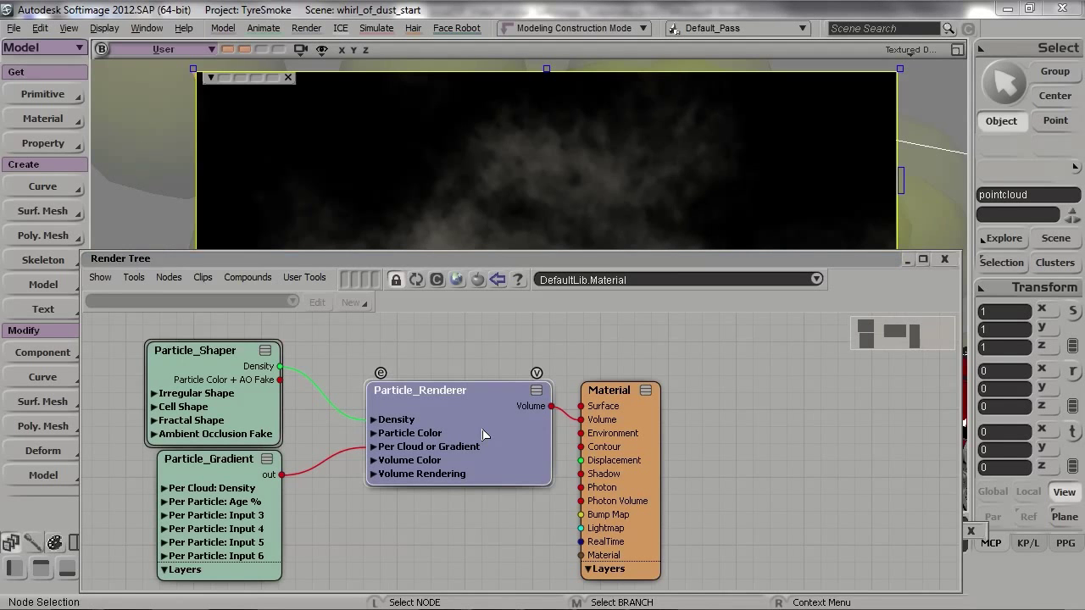
double_click(483, 434)
double_click(484, 261)
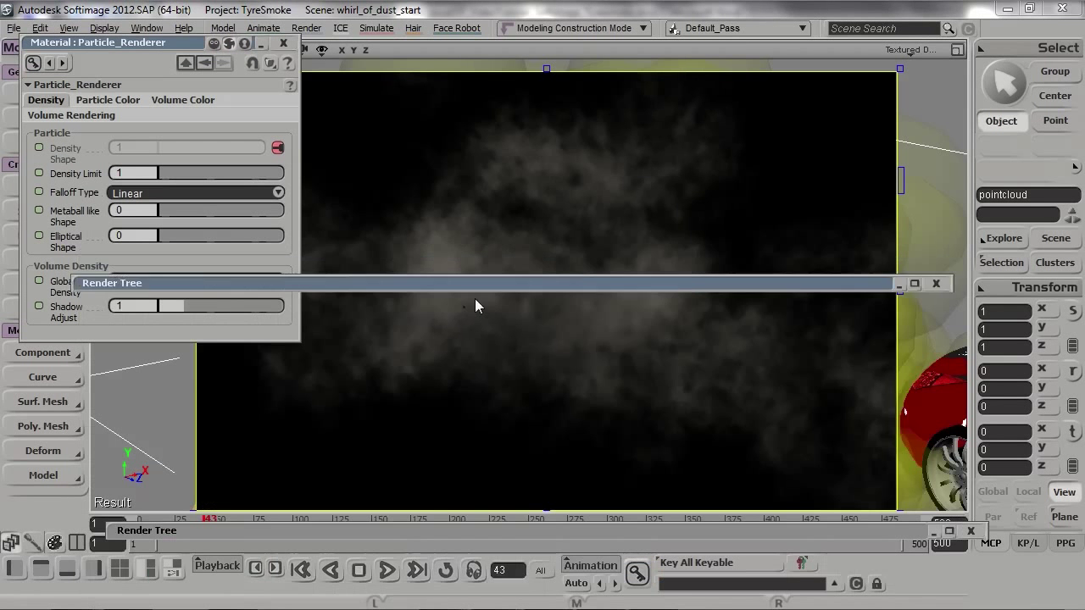
drag(475, 290, 464, 492)
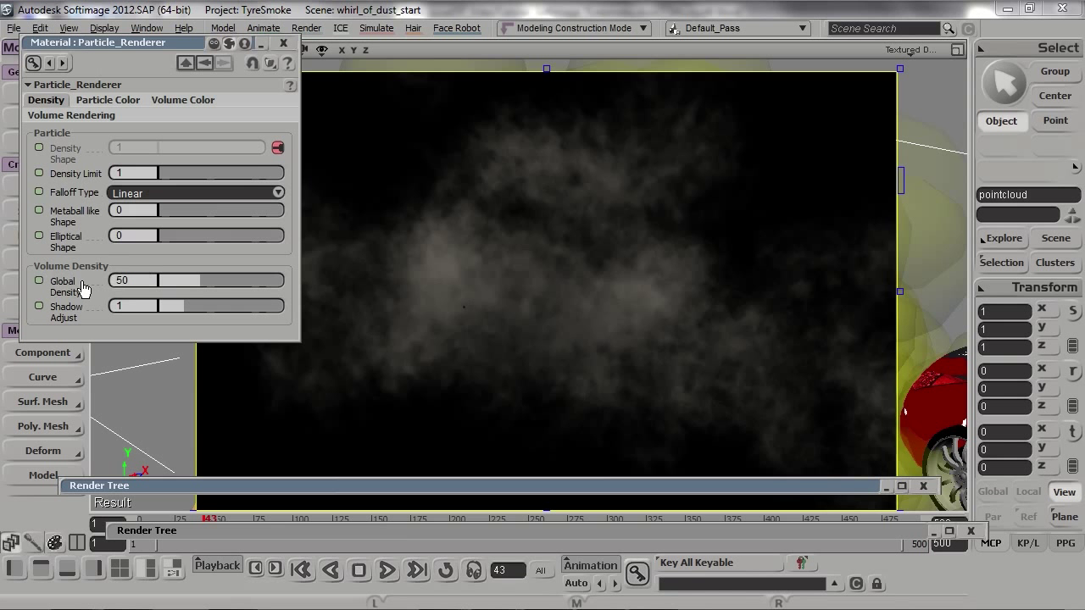
click(264, 485)
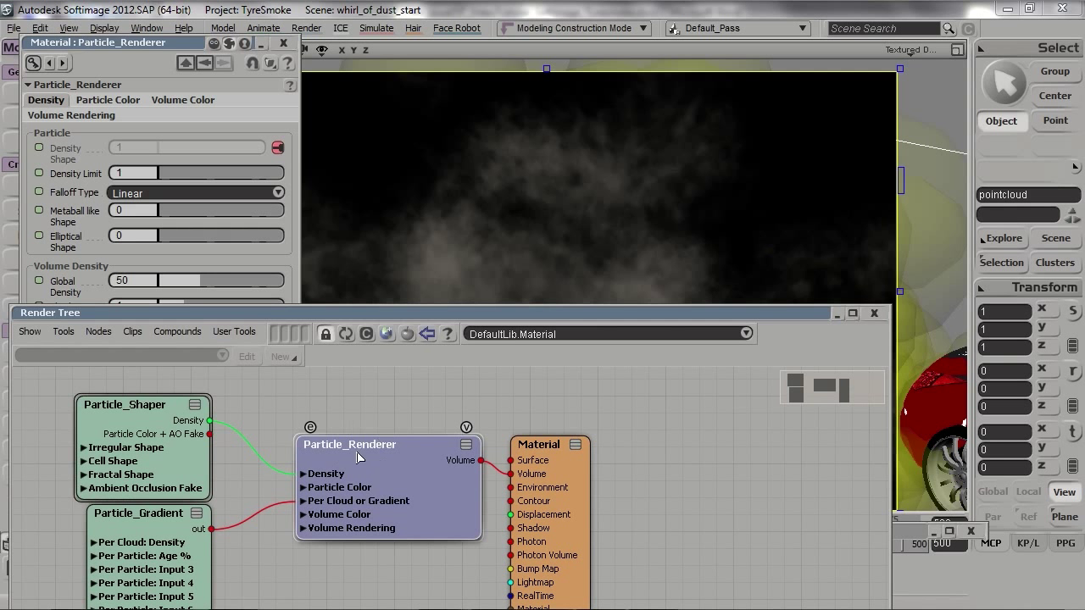
click(404, 312)
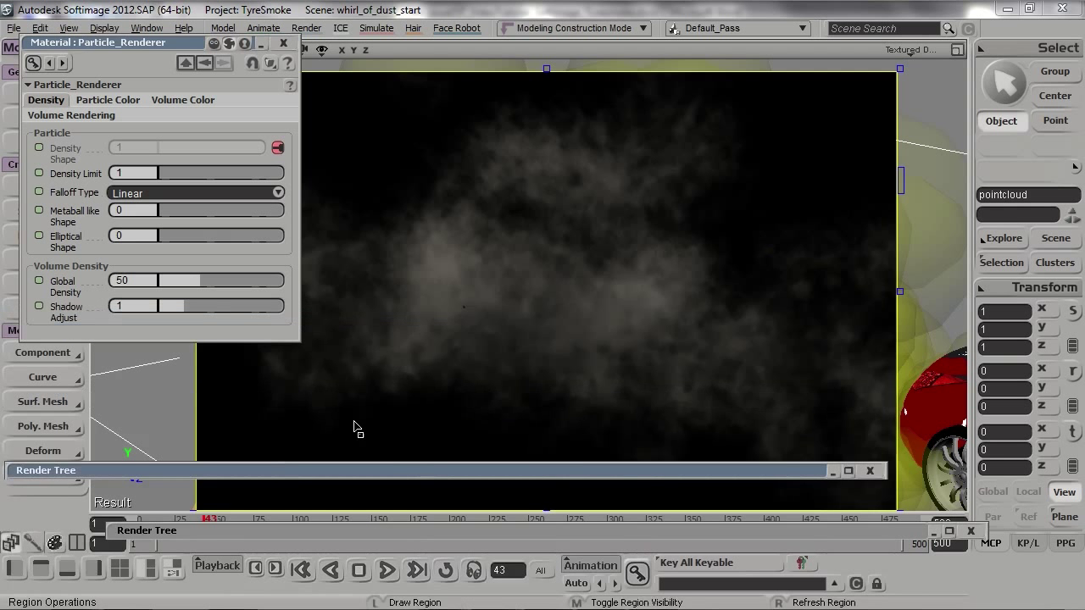
- Try a Global Density of 150 on the Particle_Renderer and set it back to 50
drag(207, 280, 308, 277)
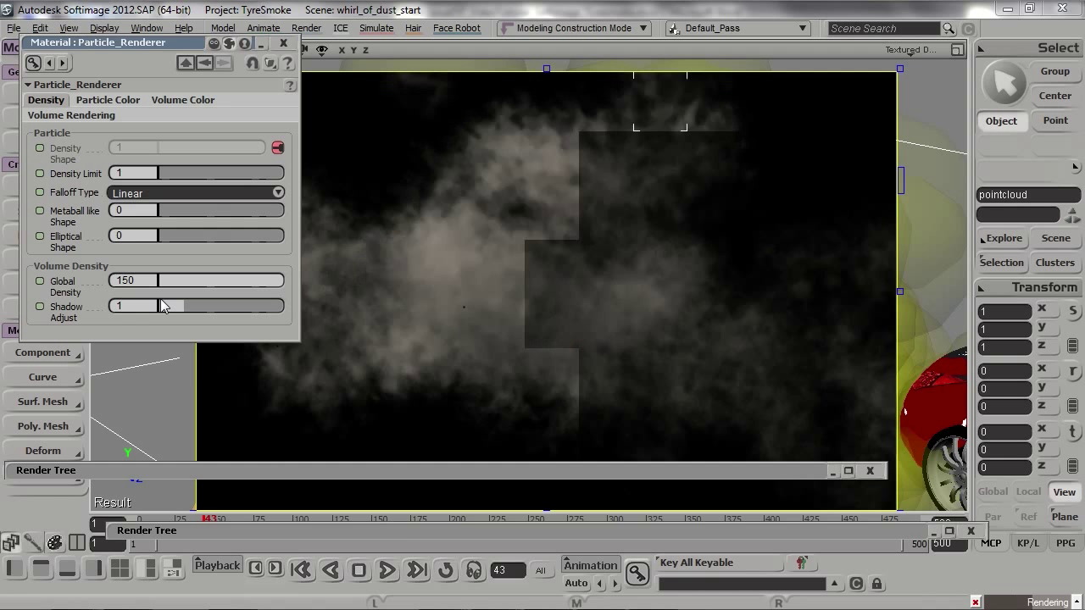
click(127, 281)
text(50)
key(Return)
- Try a Density Limit of 0.2 on the Particle_Renderer and undo the change
click(127, 172)
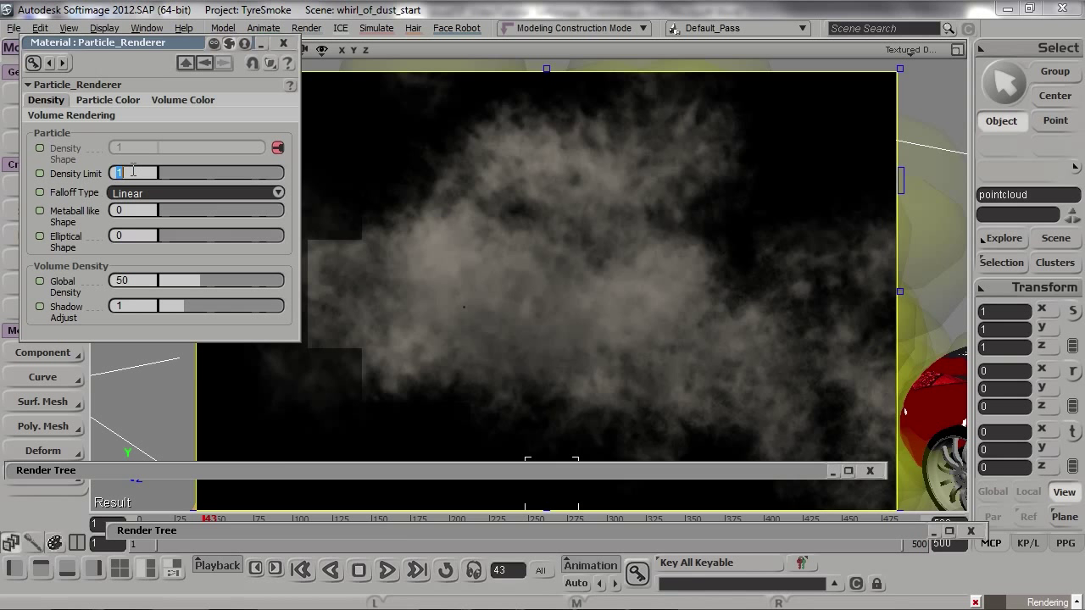
text(0,2)
key(Return)
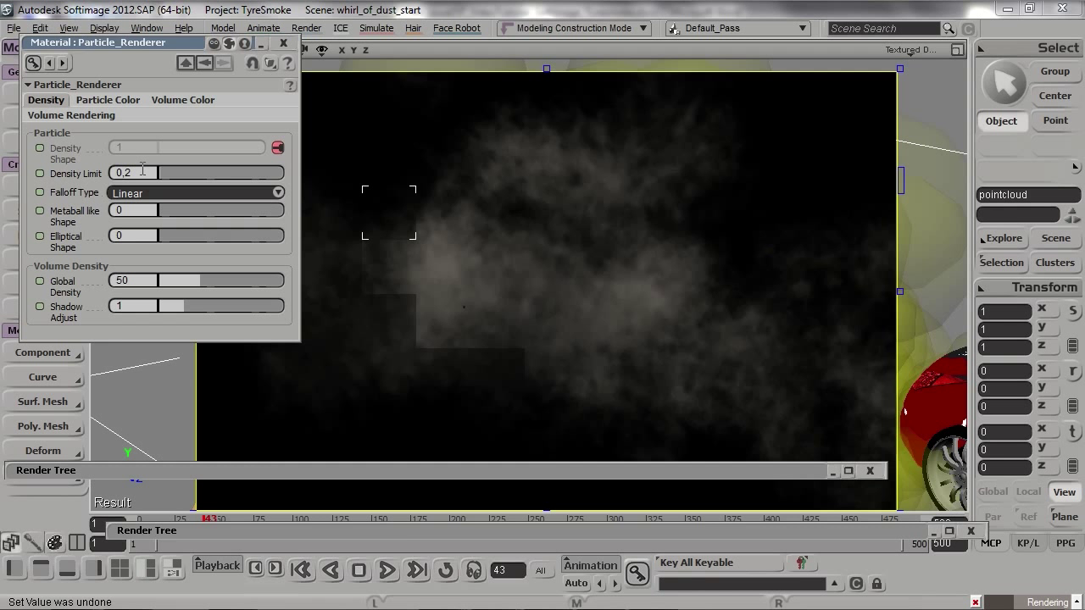
key(Return)
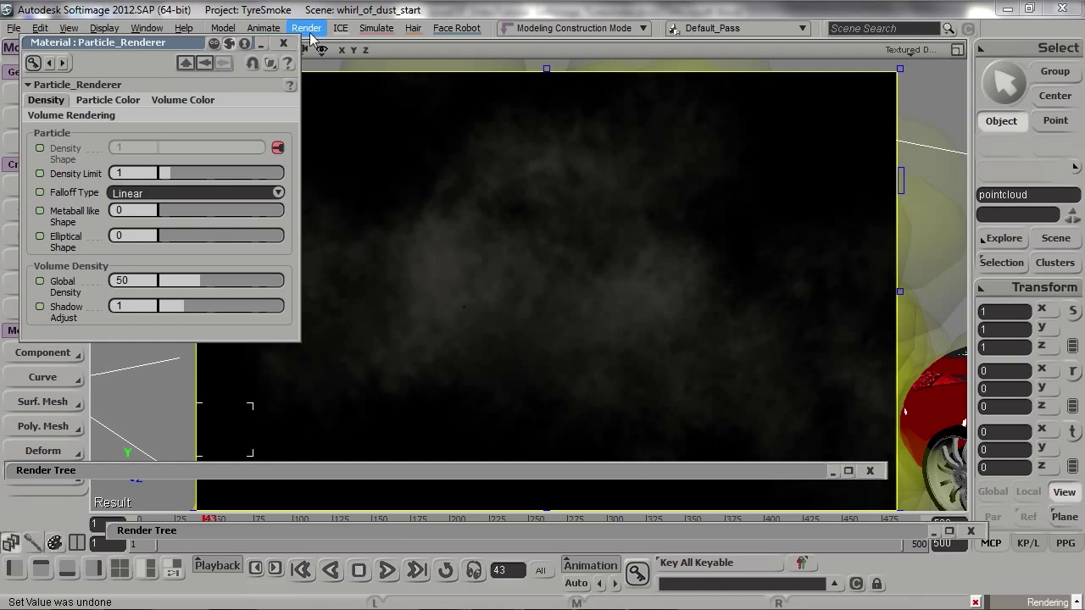
- Open the Particle_Volume_Cloud's properties inside the Particle Renderer compound and try raising its density contrast amount
click(283, 42)
drag(452, 471, 485, 278)
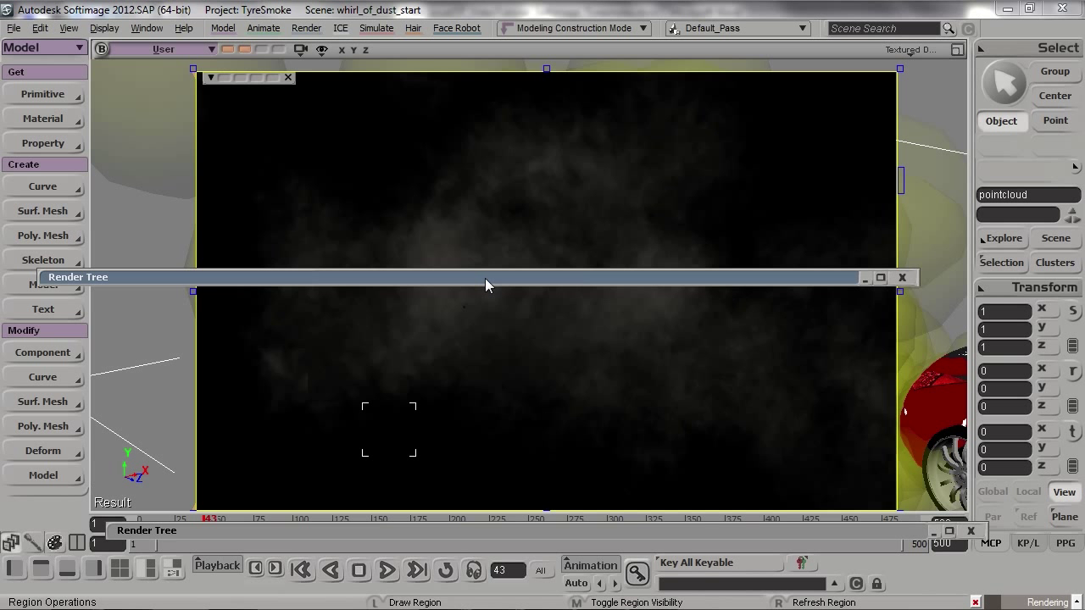
click(485, 278)
click(339, 390)
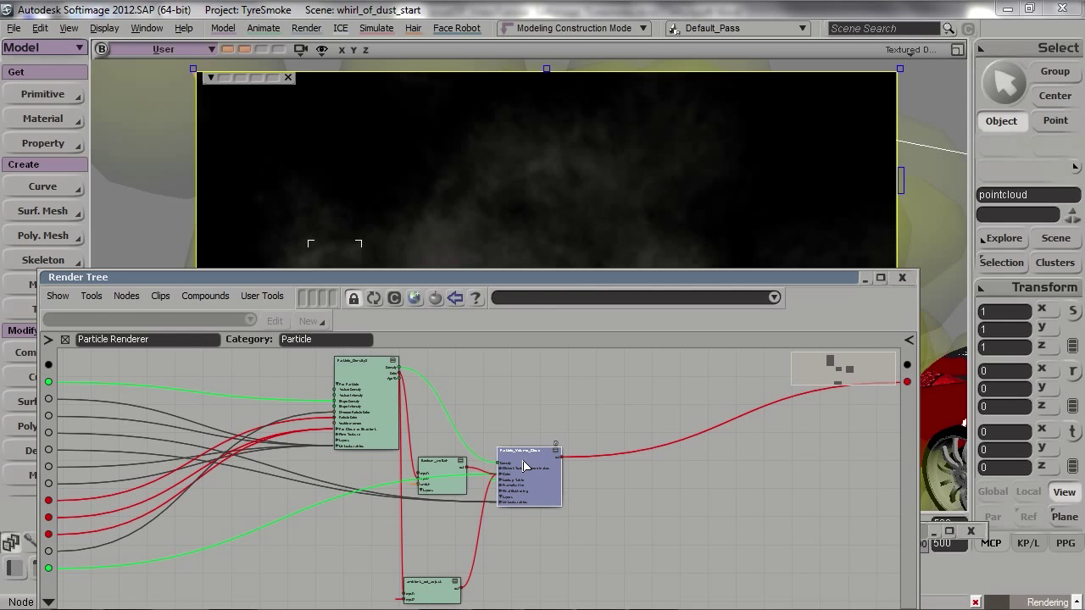
key(f)
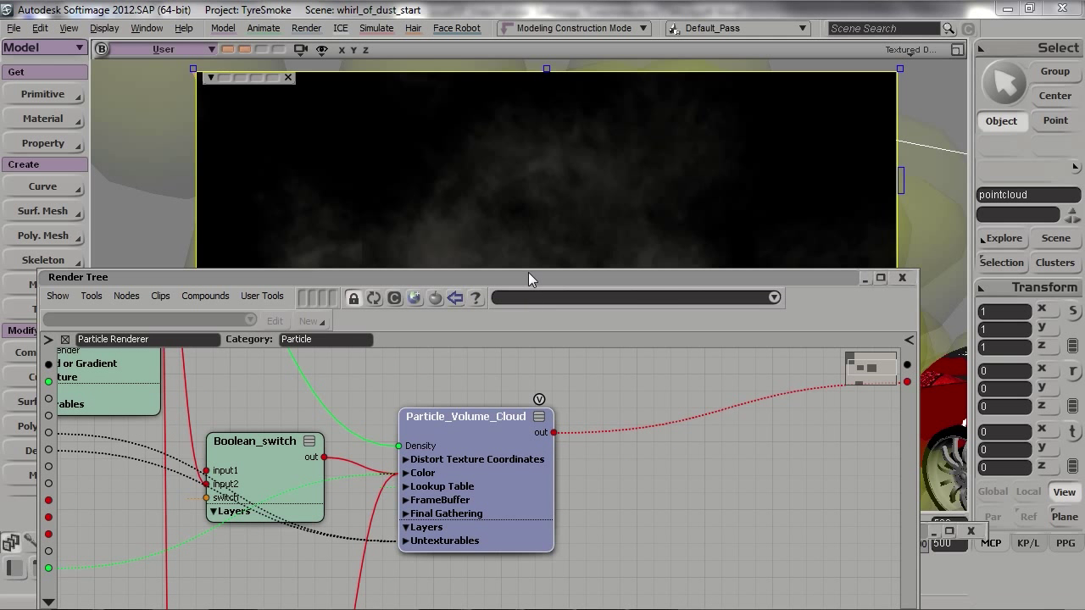
double_click(528, 274)
drag(528, 275, 471, 555)
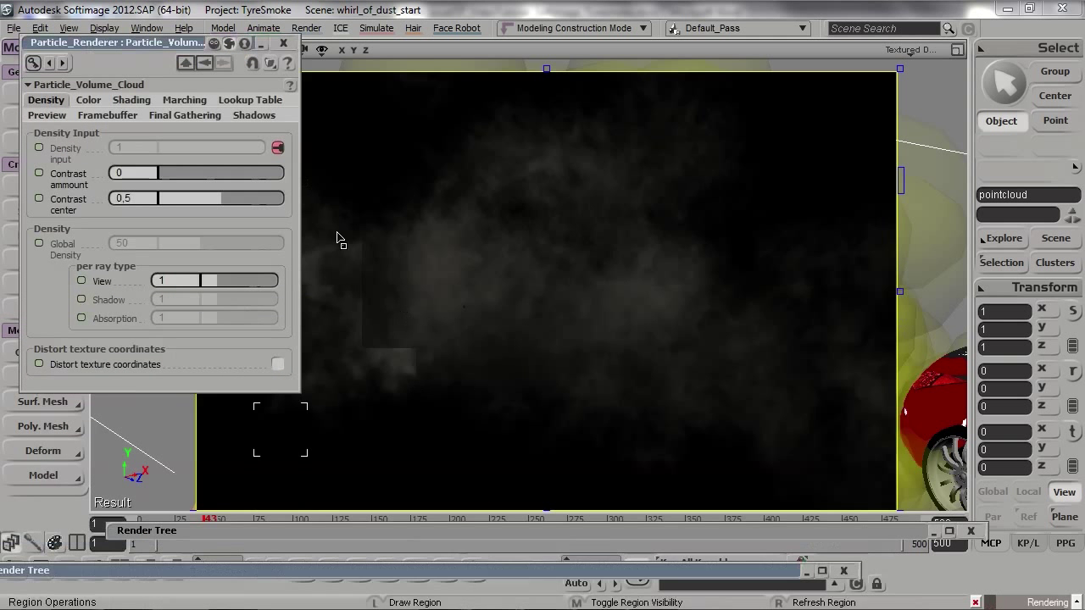
click(127, 180)
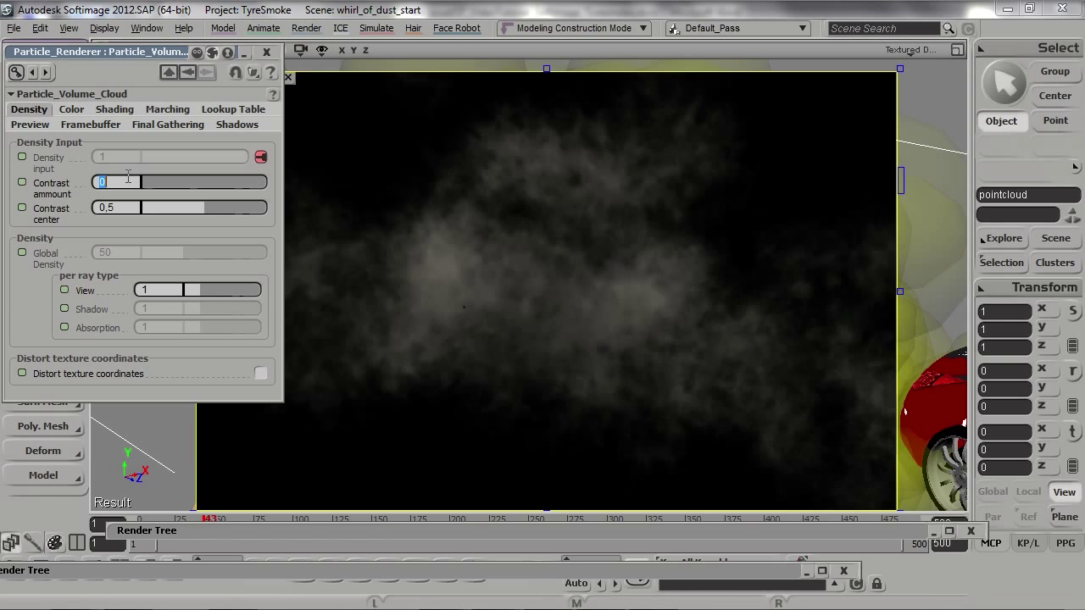
drag(138, 181, 229, 179)
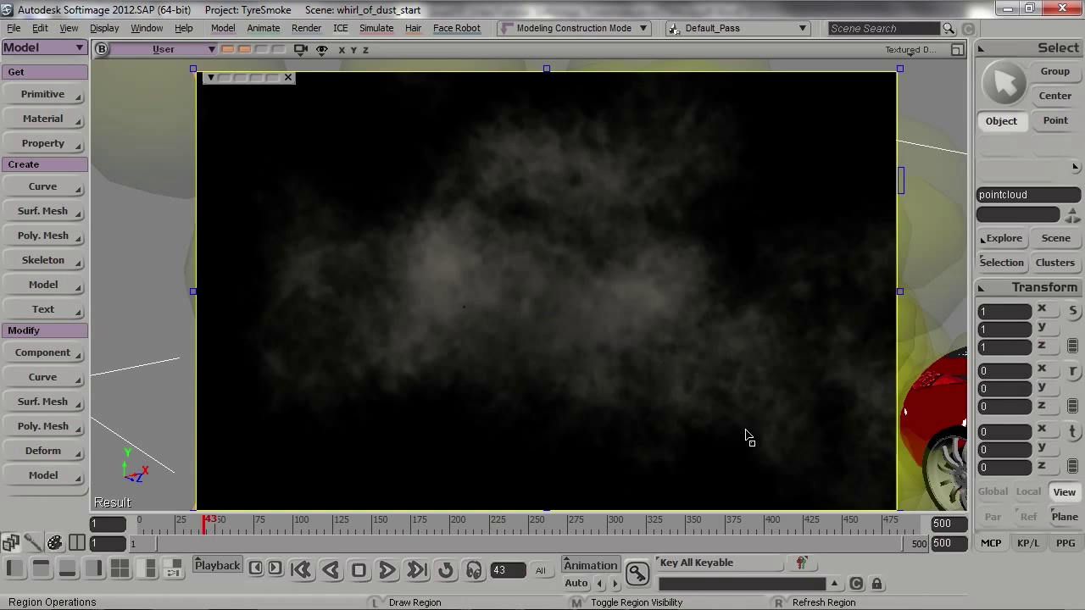
- Draw a render region around the whole car and its dust cloud at frame 180
key(q)
key(alt+Return)
key(s)
right_drag(527, 421, 416, 300)
key(q)
drag(121, 64, 923, 498)
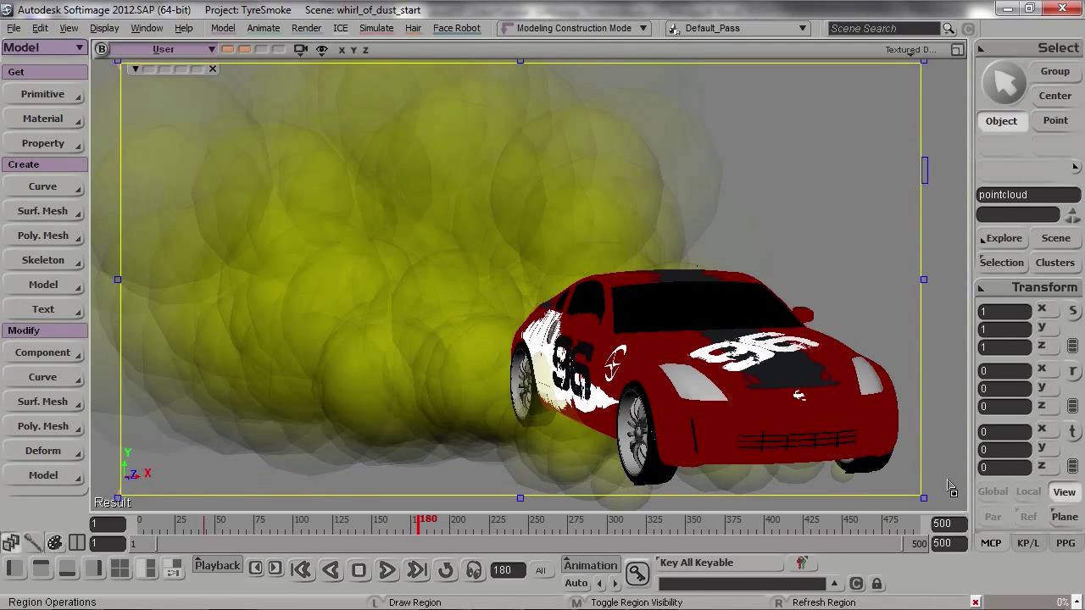